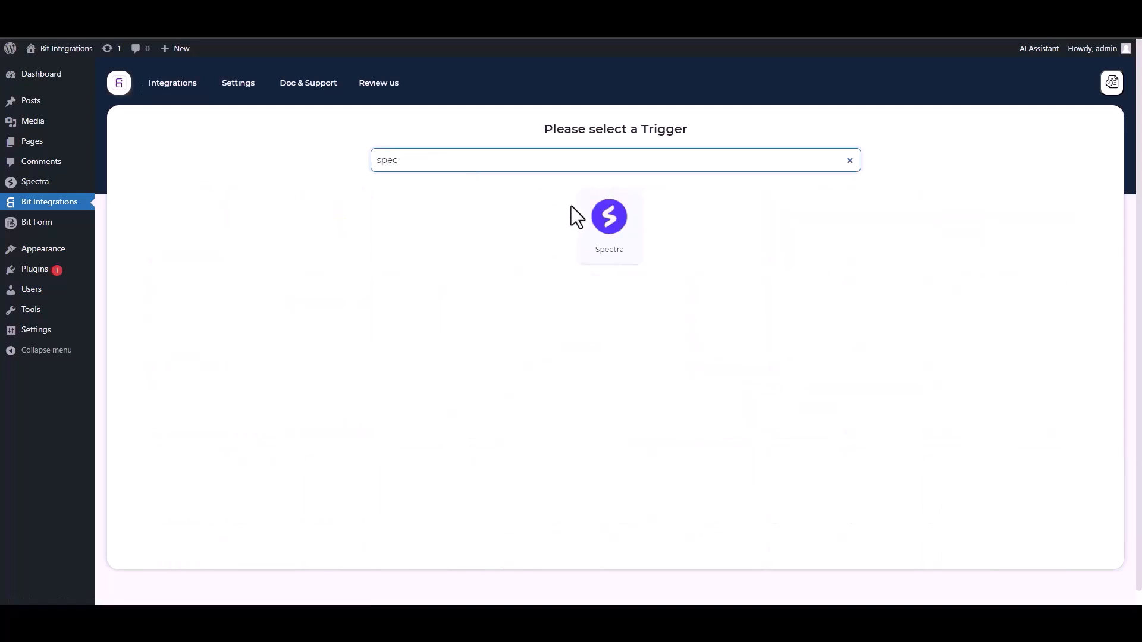
Choose Spectra as the trigger and start fetching its form data
click(606, 221)
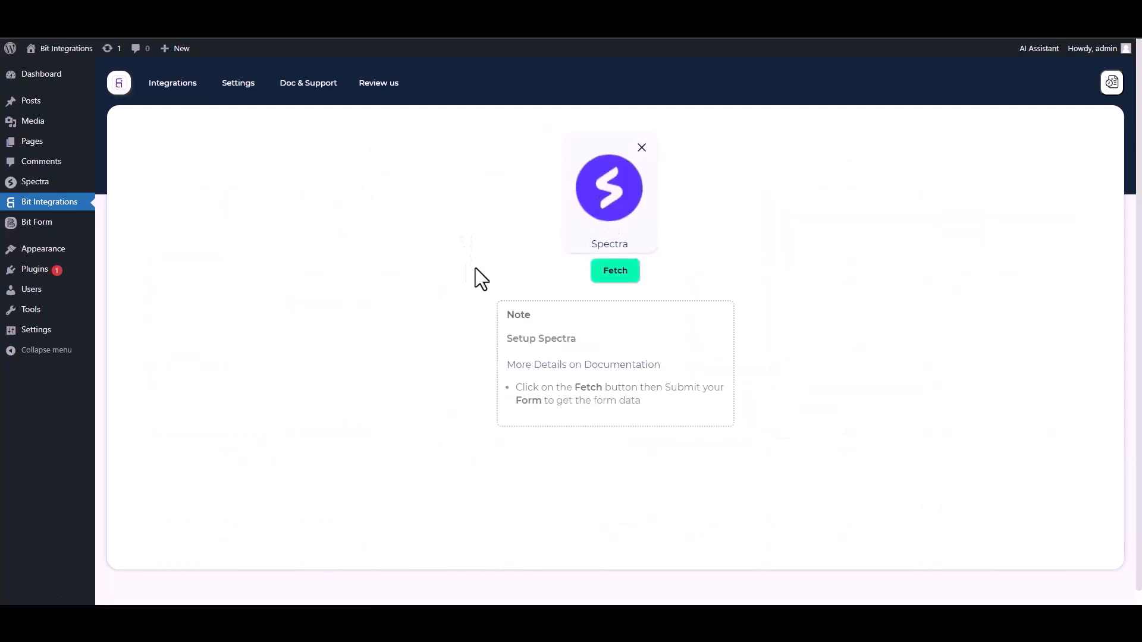
click(616, 272)
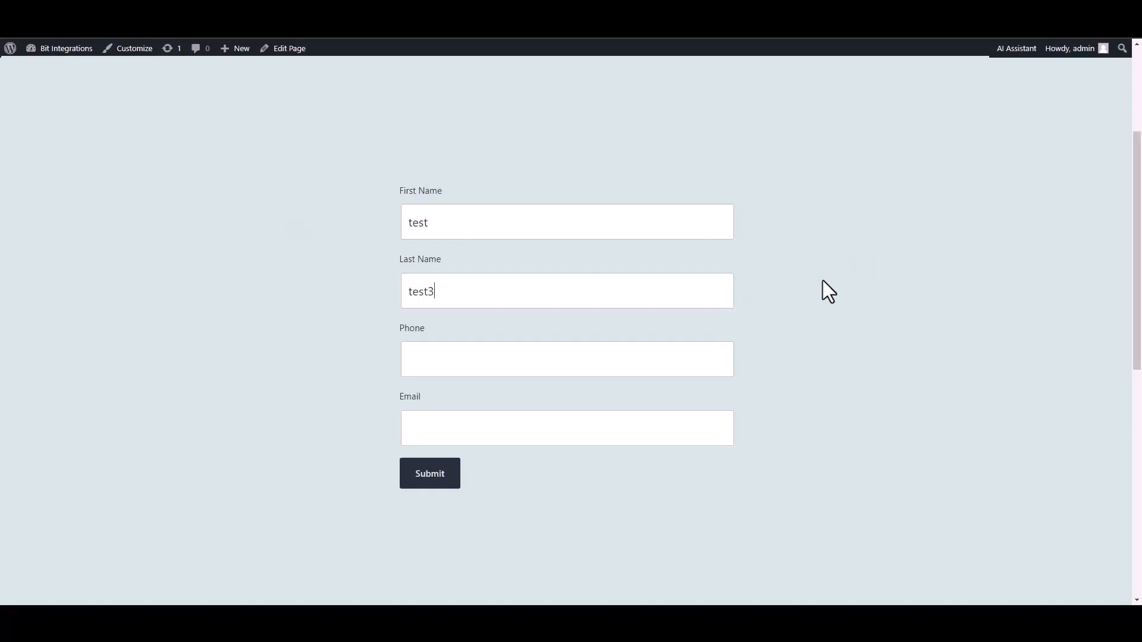
Fill the test form with phone 5515456 and a test e-mail address, and submit it
click(612, 352)
click(647, 439)
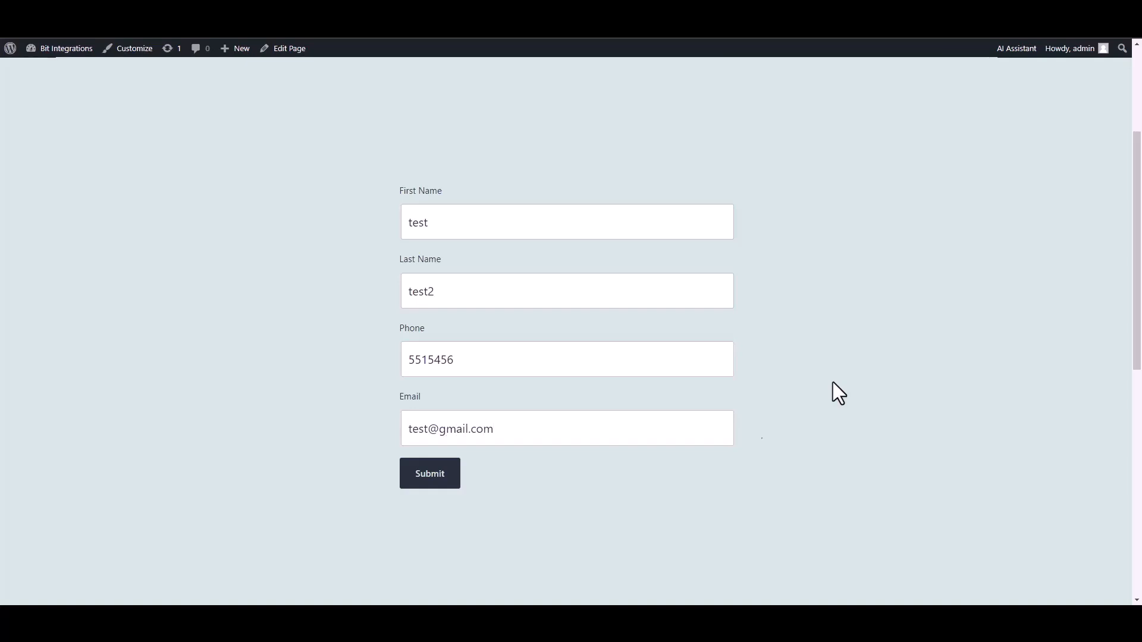
click(425, 479)
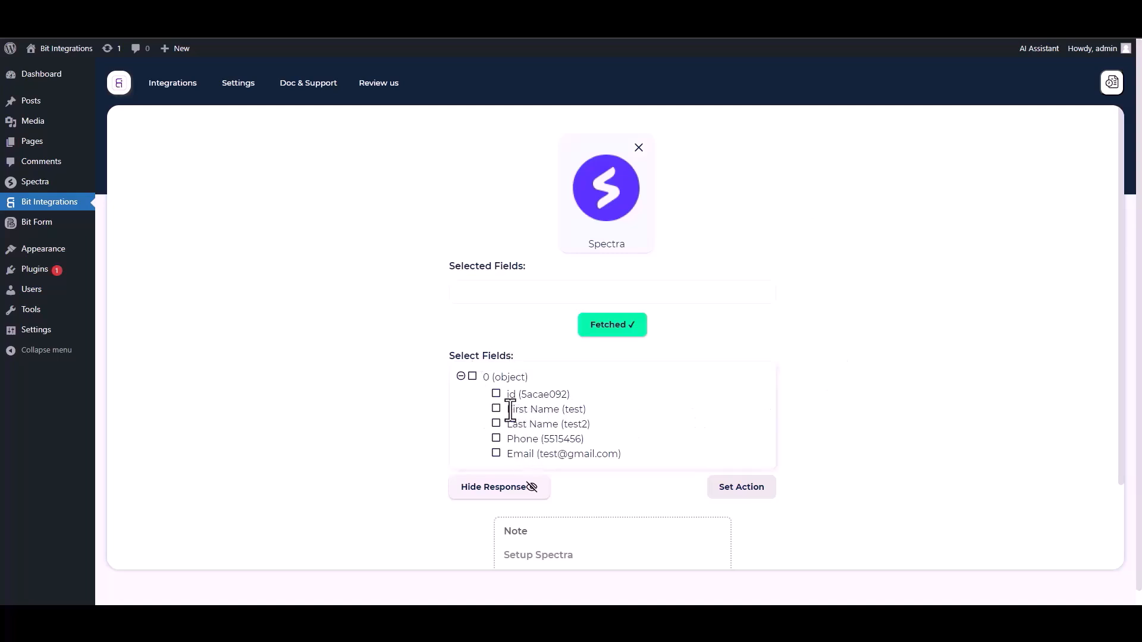
Select all fetched fields: id, First Name, Last Name, Phone and Email
click(496, 394)
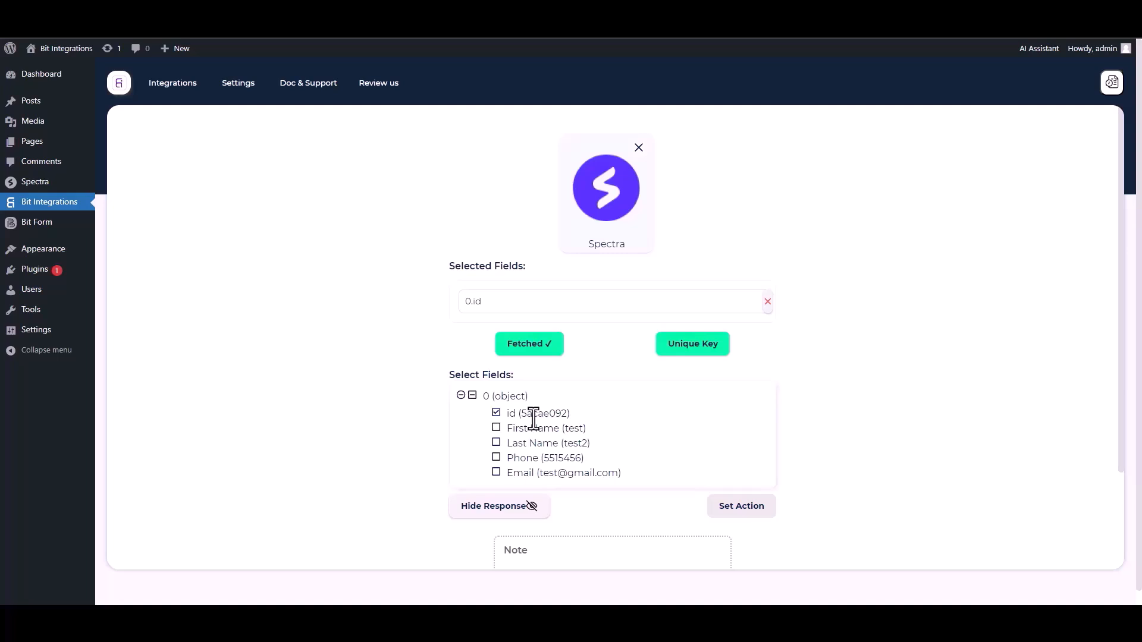
click(497, 429)
click(497, 473)
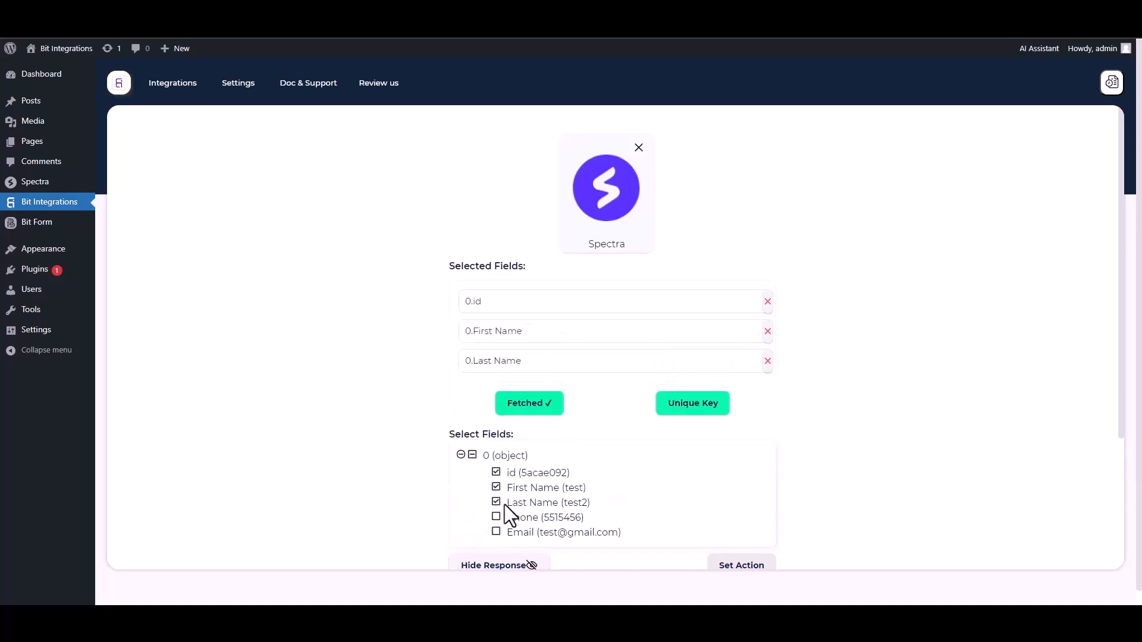
click(497, 518)
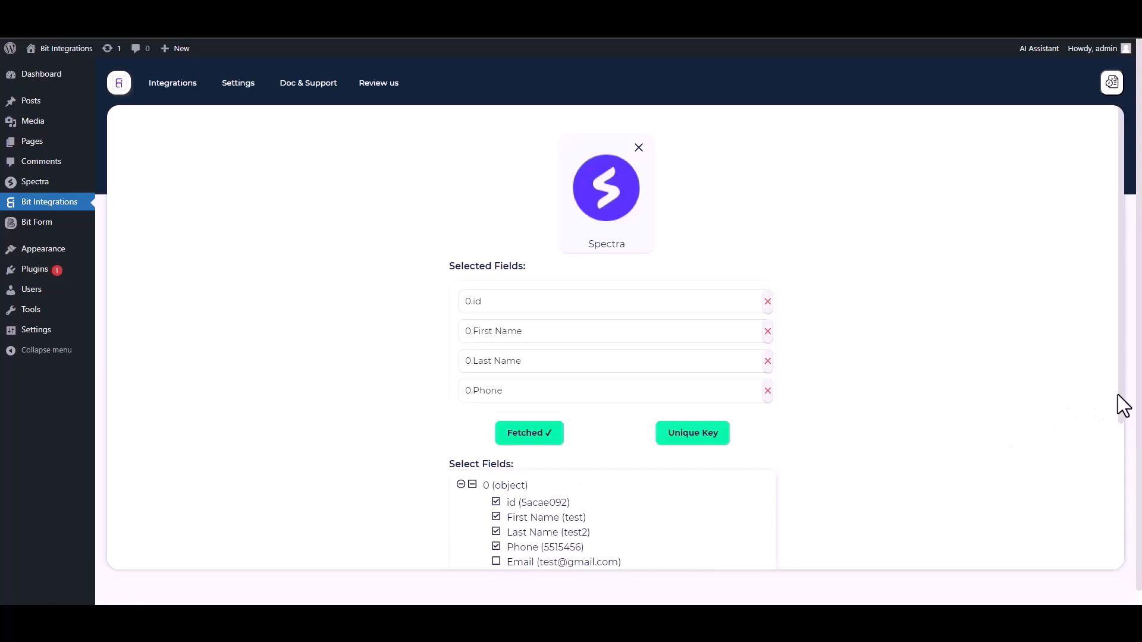
scroll(1118, 395, down, 1)
click(507, 534)
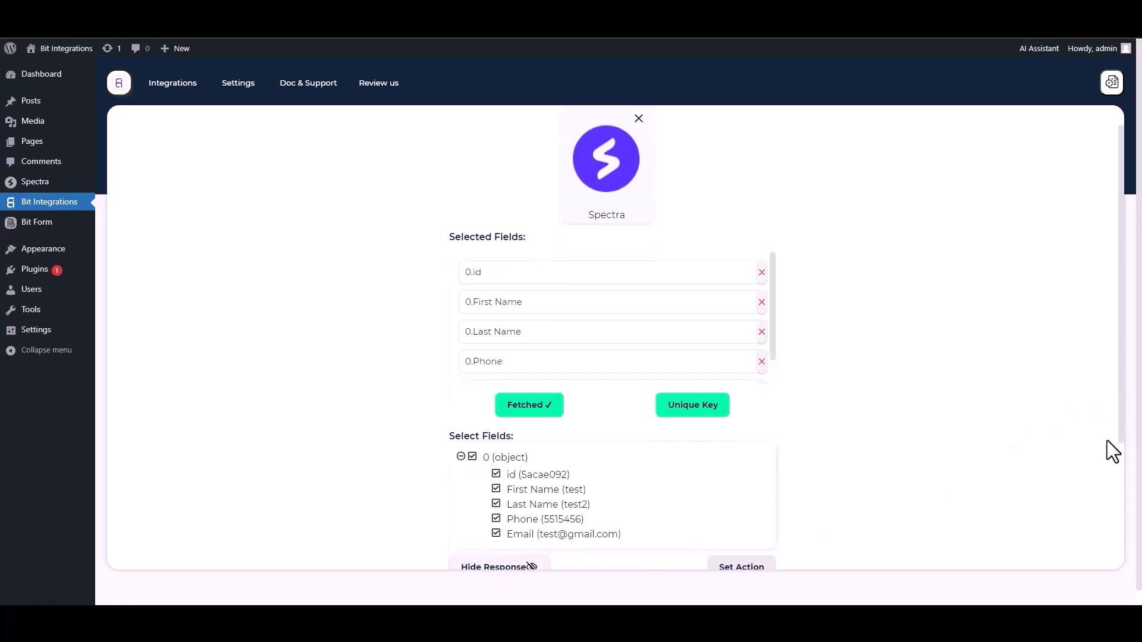
Set the unique primary key to 0.id
scroll(1122, 441, down, 1)
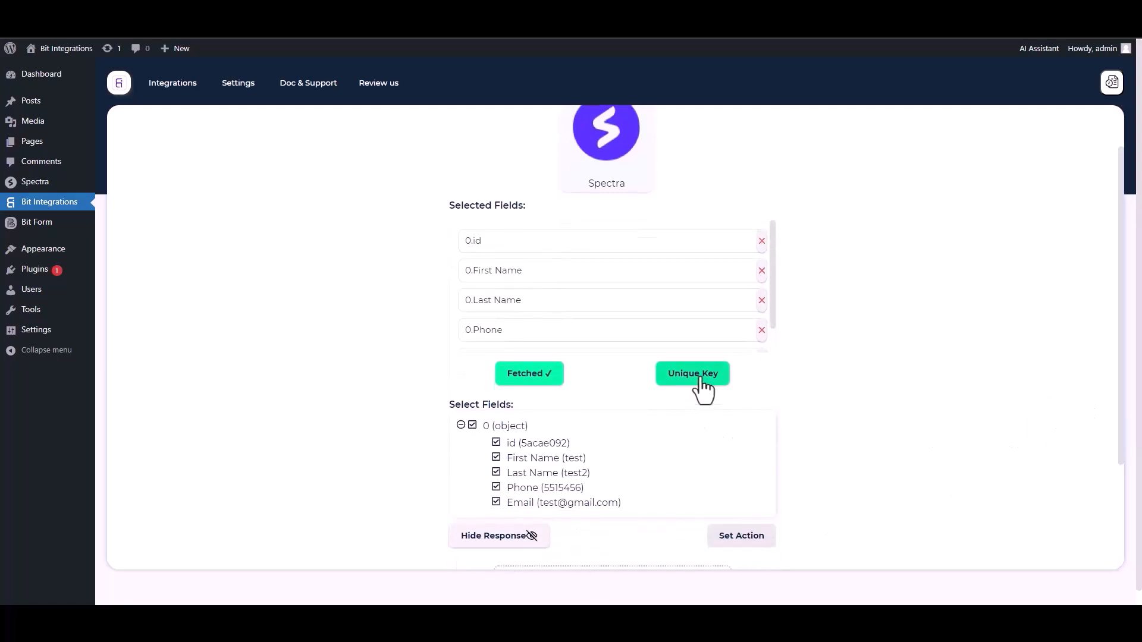
click(693, 374)
click(543, 330)
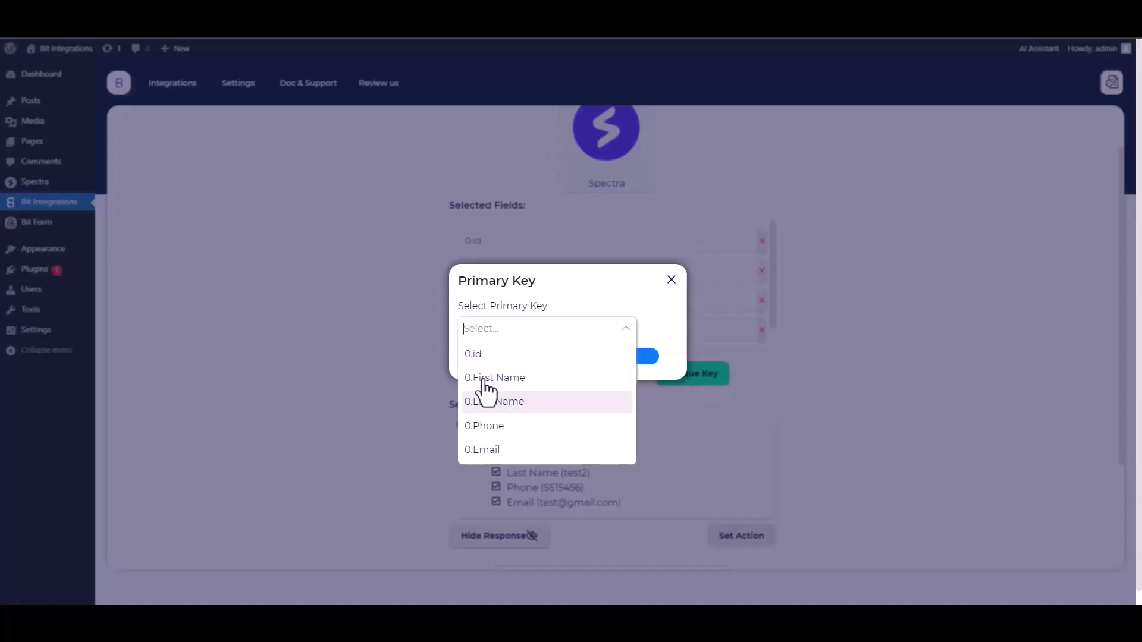
click(479, 359)
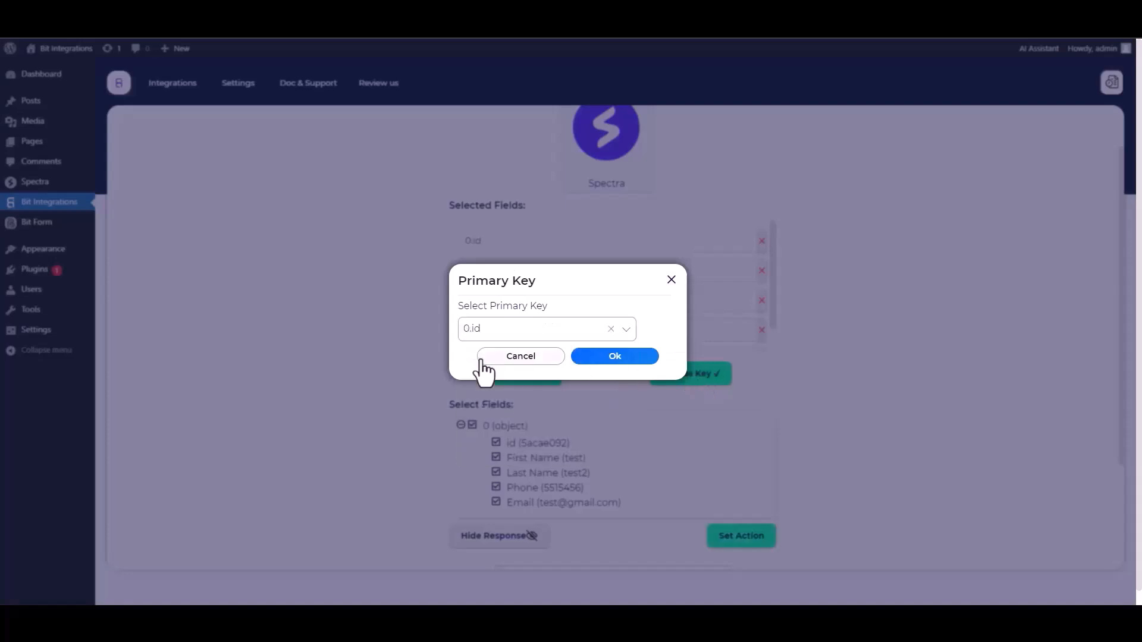
click(612, 359)
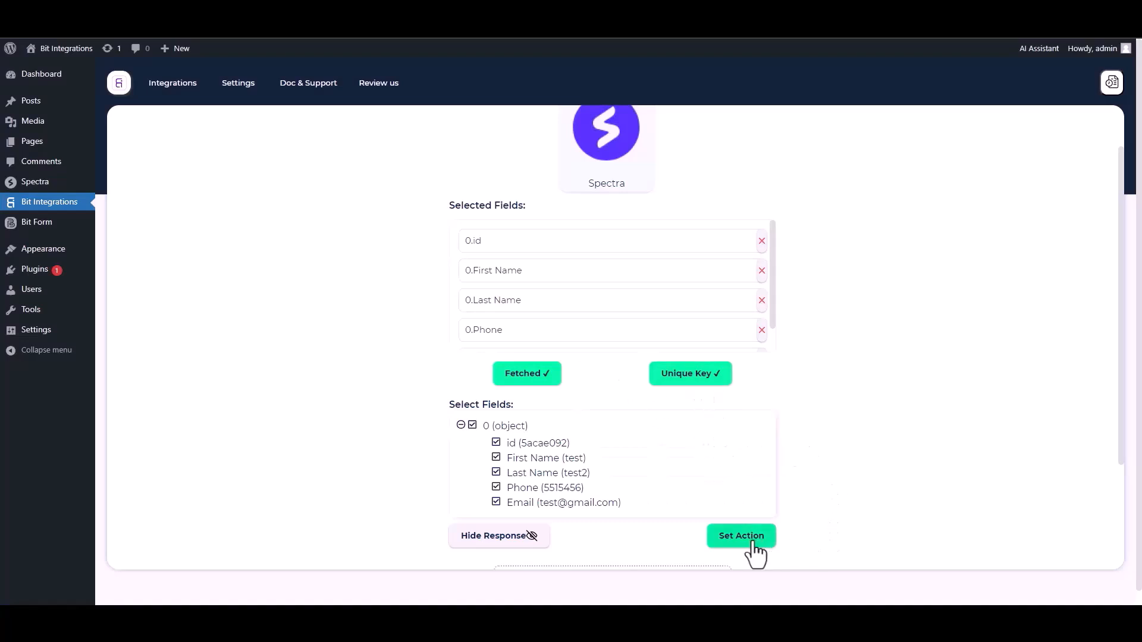
Proceed to actions and choose Zoom by searching for zoom
click(733, 541)
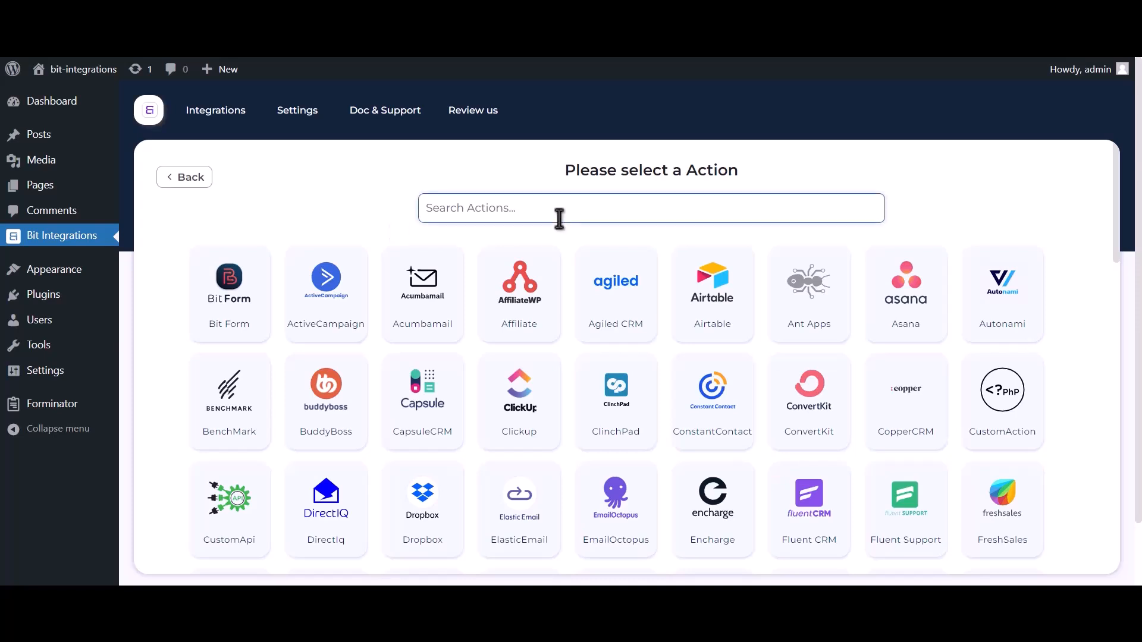
text(zoom)
click(572, 325)
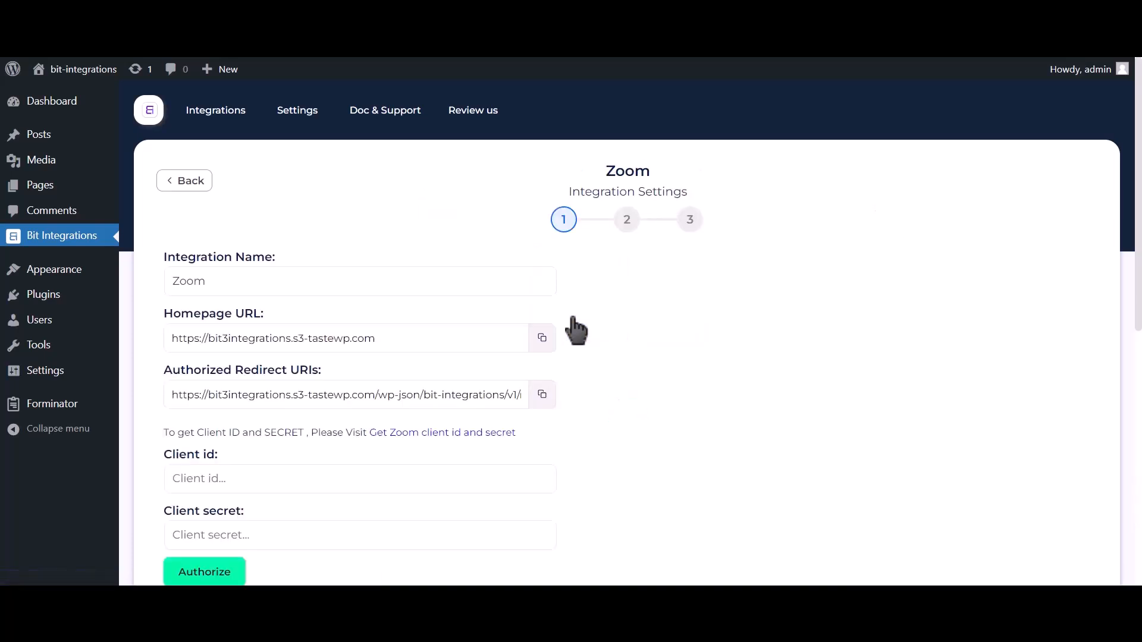
Open the link for getting the Zoom client ID and secret
scroll(572, 325, down, 2)
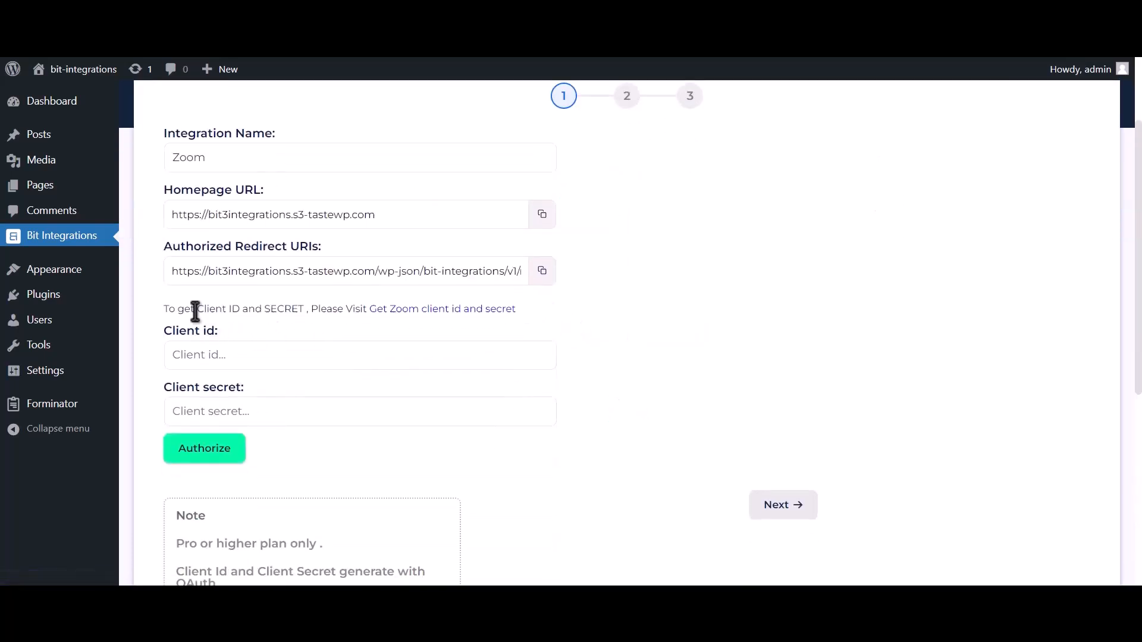
drag(165, 308, 366, 306)
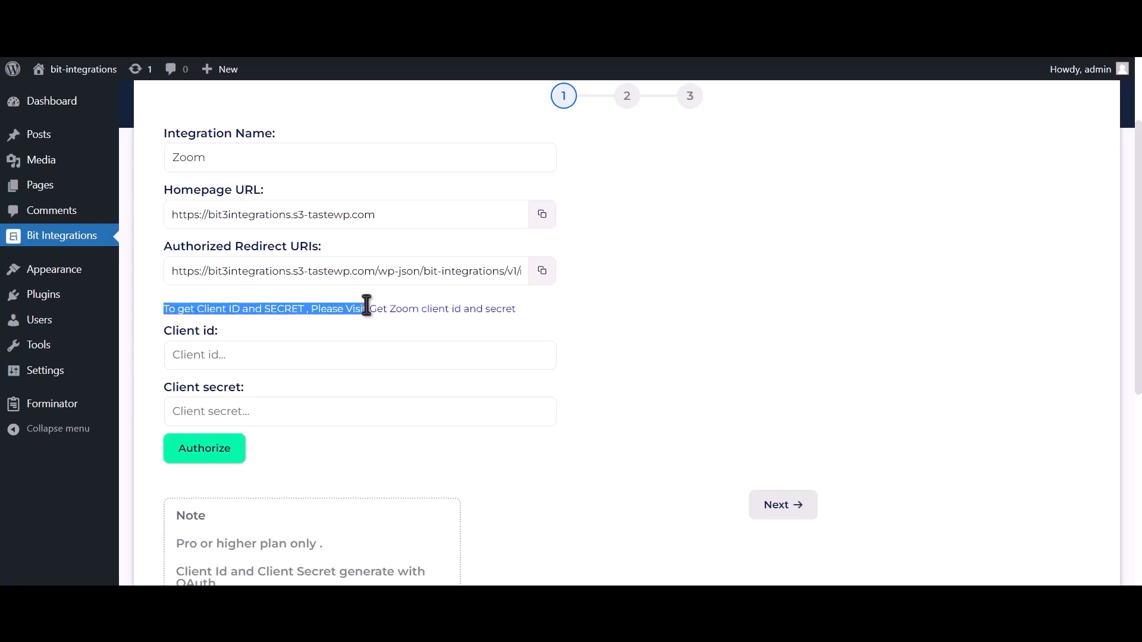
click(473, 311)
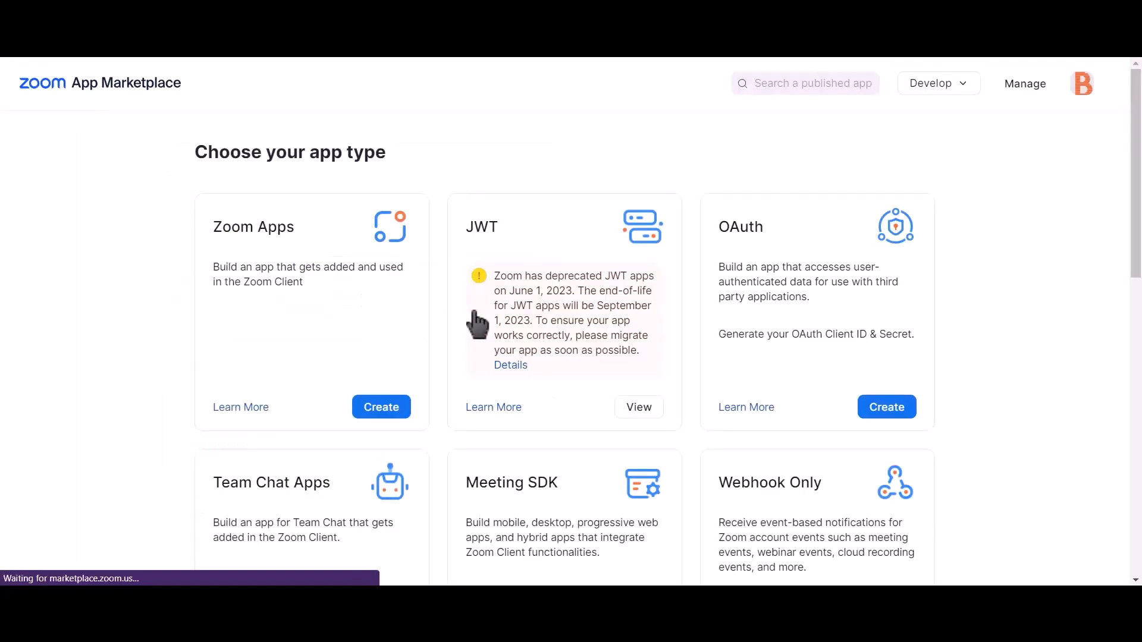
Create an account-level OAuth app named Bit integrations, not published on the Marketplace
click(897, 415)
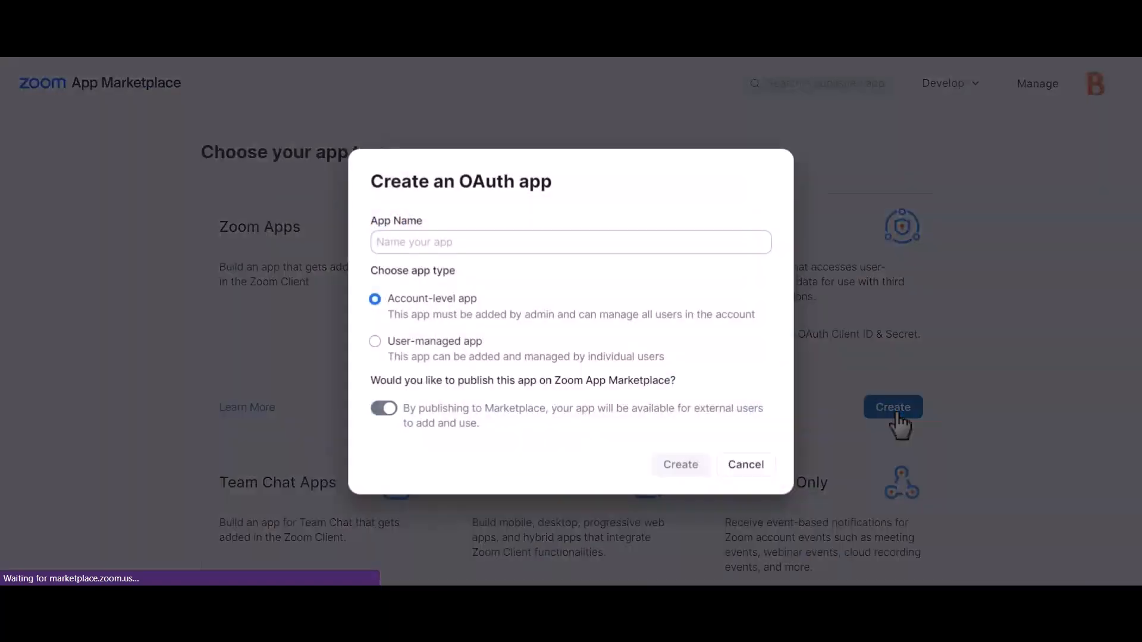
click(384, 408)
click(544, 243)
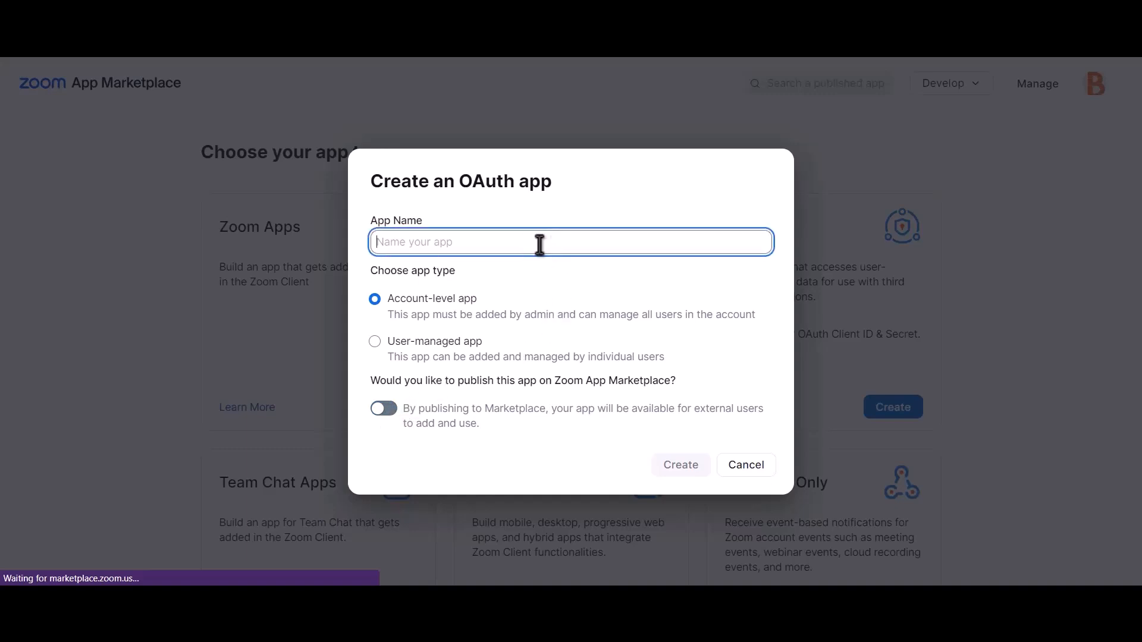
text(Bit integrations)
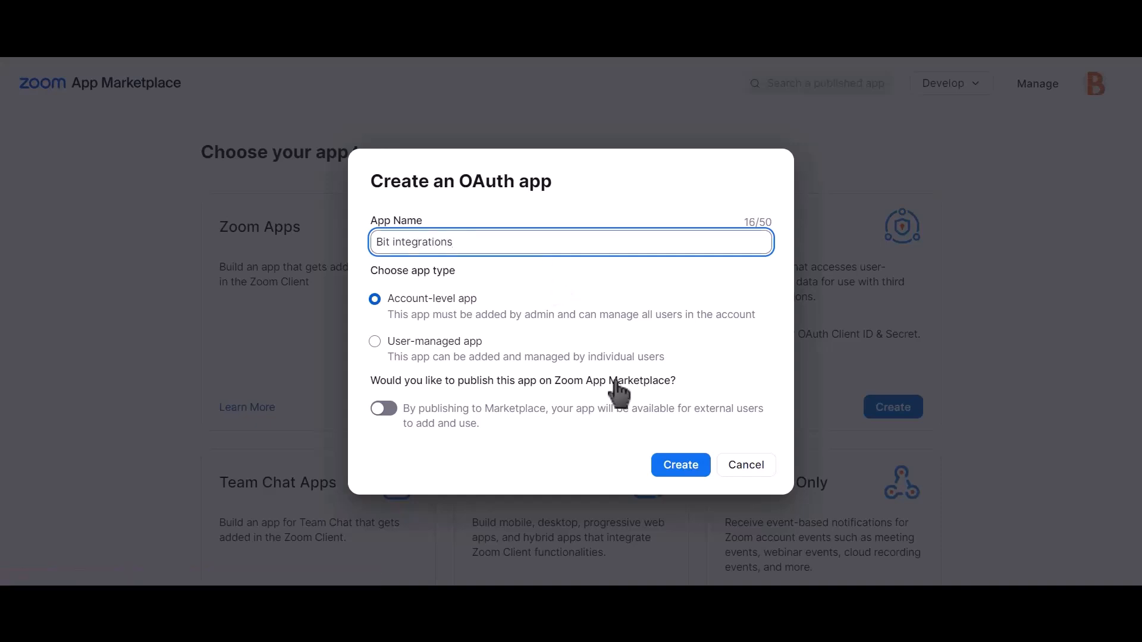
click(690, 475)
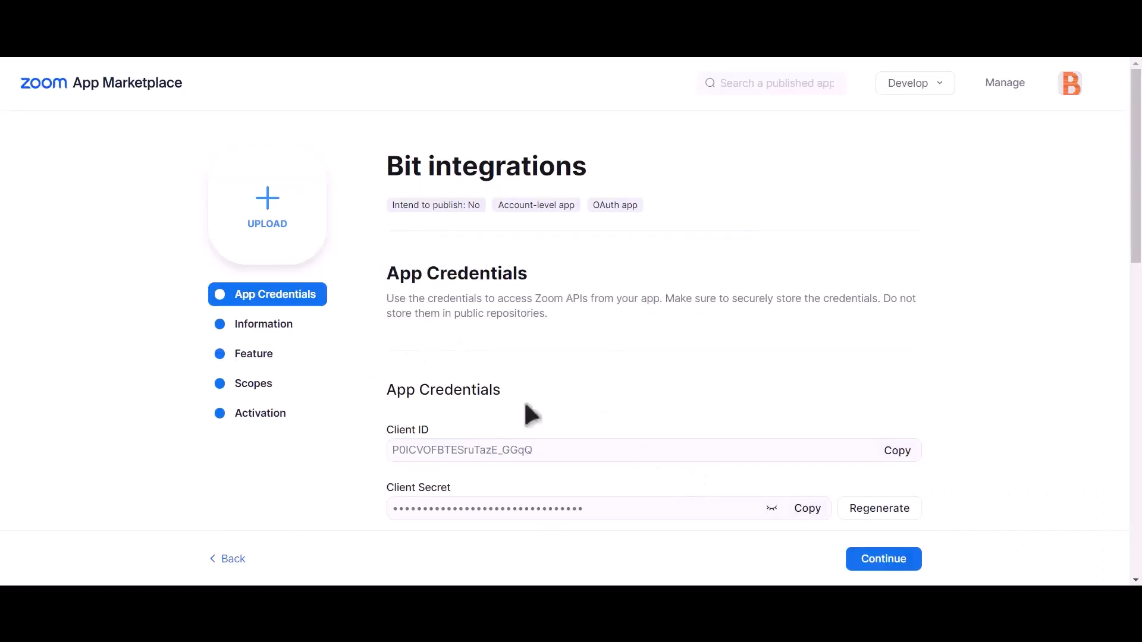
Add the meeting scopes meeting:master, meeting:read:admin and meeting:write:admin to the app
click(280, 392)
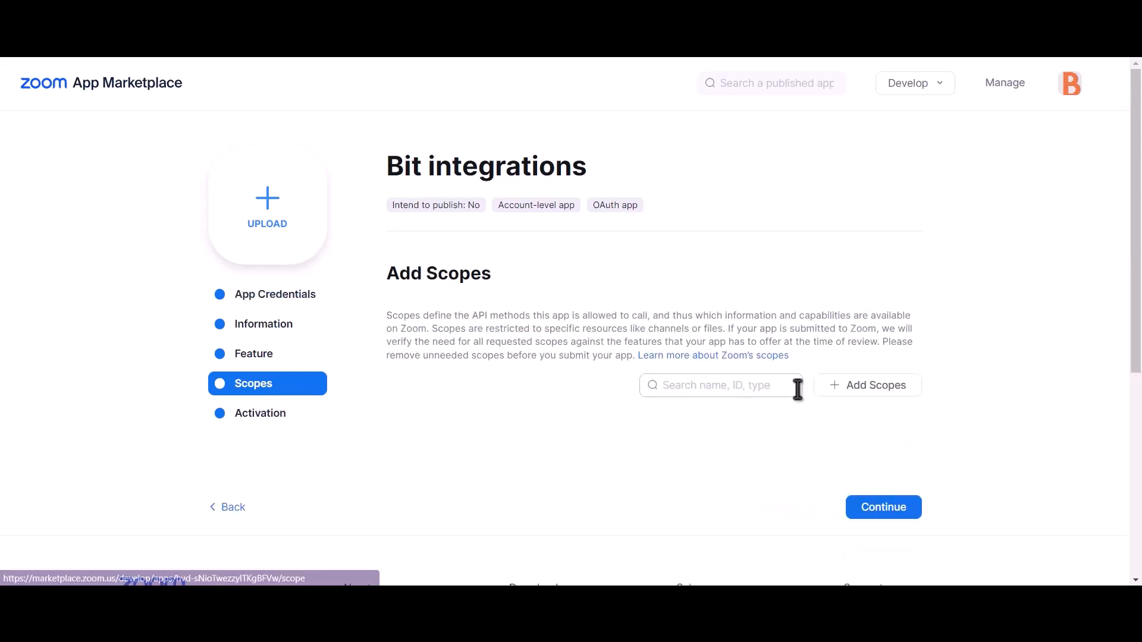
click(891, 393)
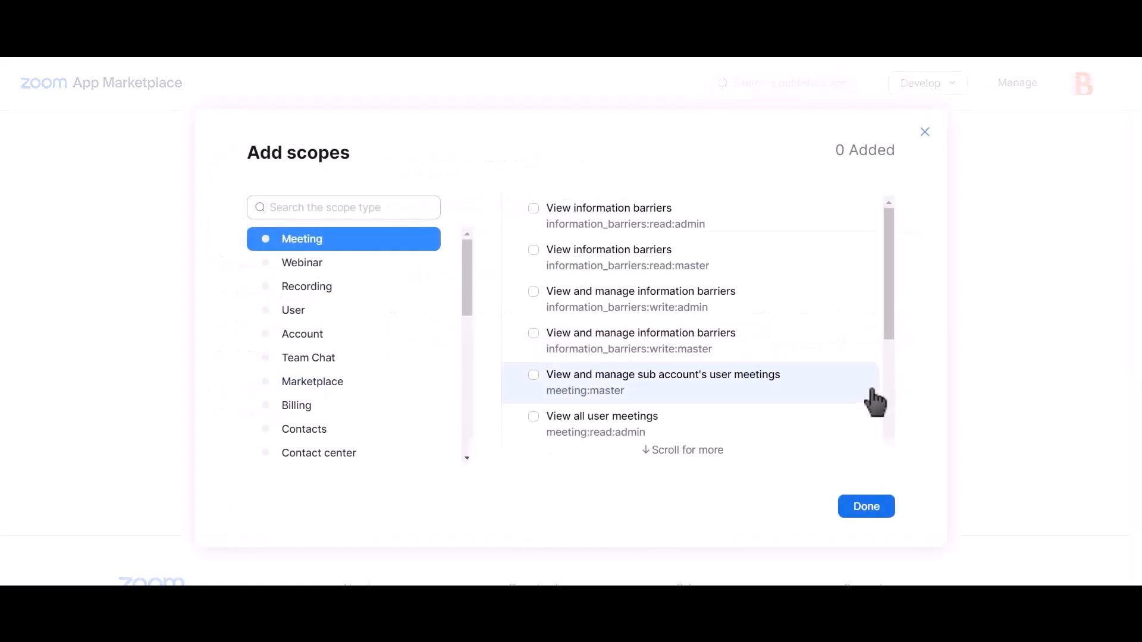
click(535, 377)
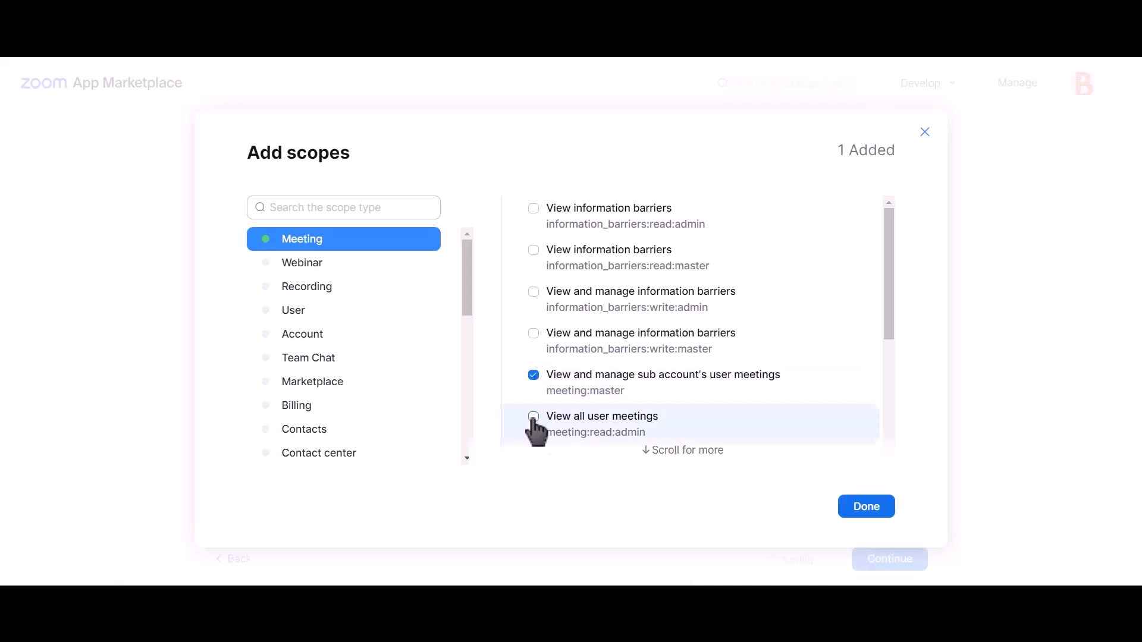
click(535, 418)
scroll(660, 370, down, 4)
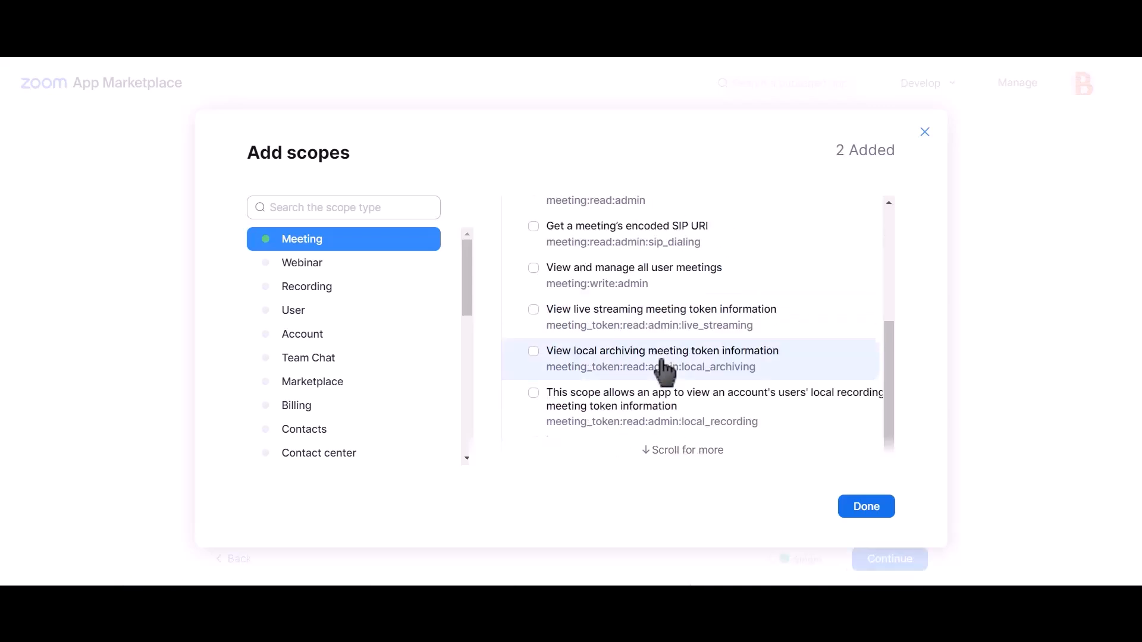
scroll(666, 370, up, 4)
scroll(668, 377, down, 2)
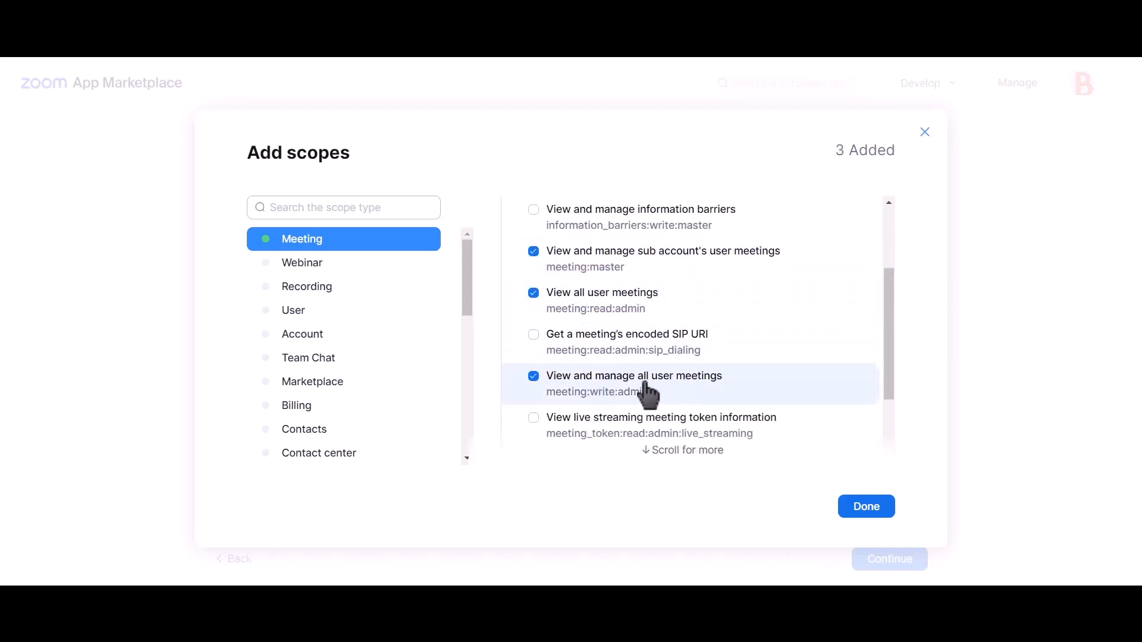
Add the user scopes user:master, user:read:admin and user:write:admin and close the scopes dialog
click(316, 313)
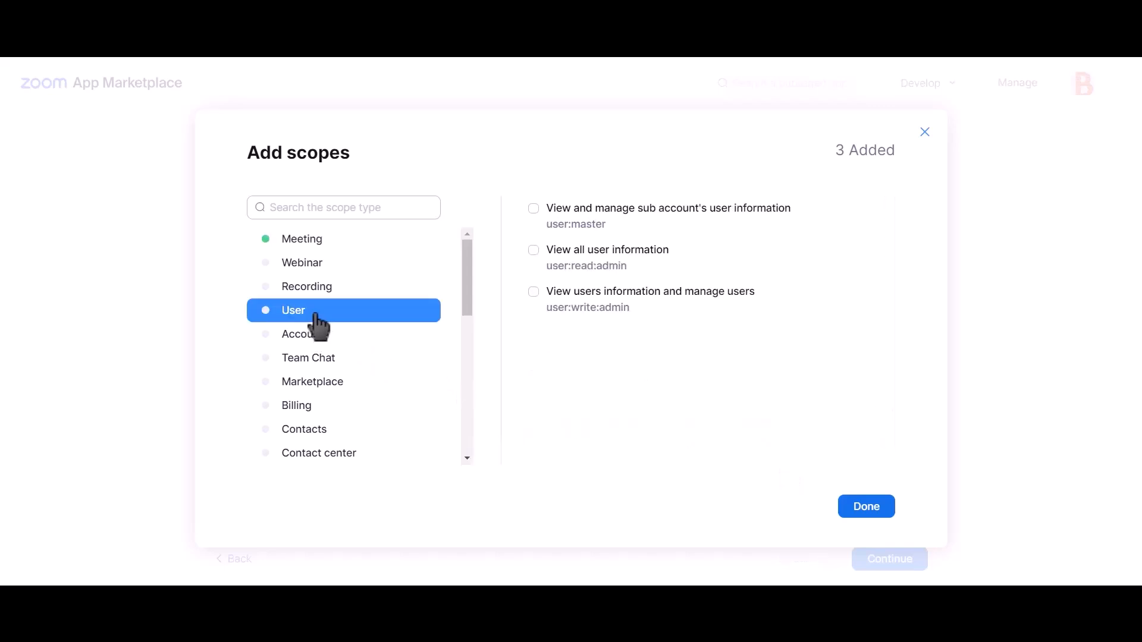
click(586, 220)
click(589, 307)
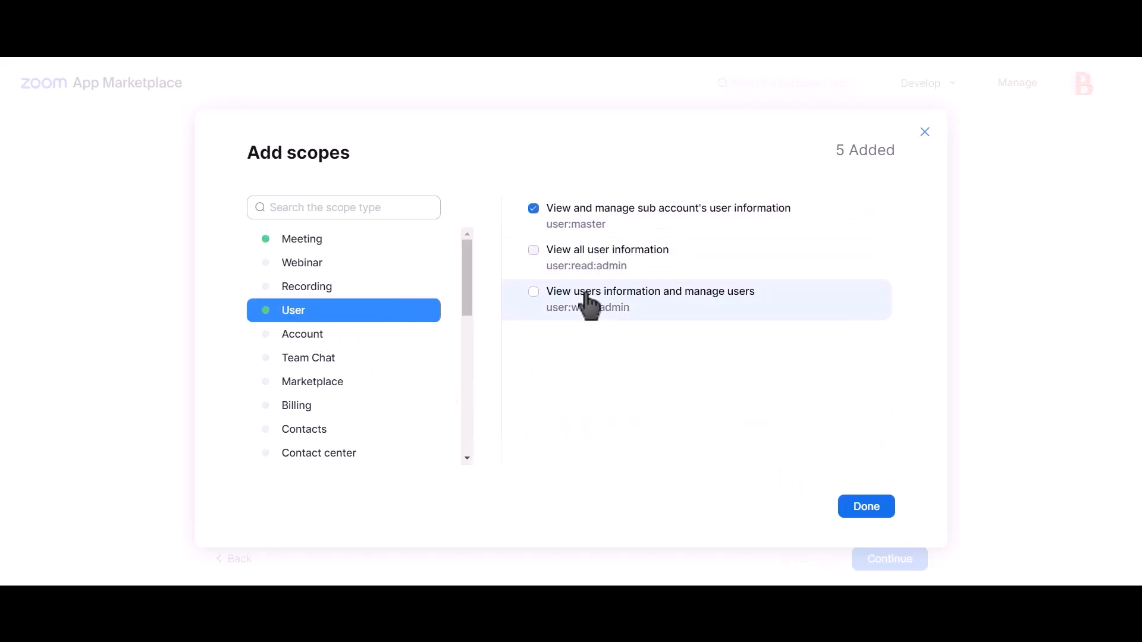
click(865, 513)
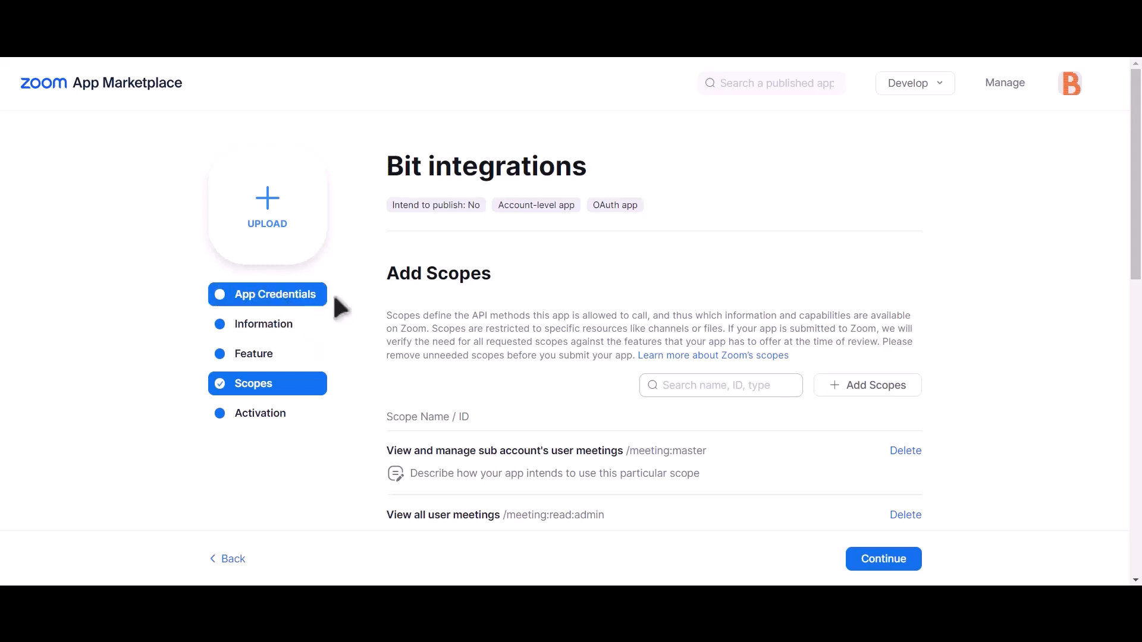
Copy the app's Client ID and paste it into the integration's Client id field
click(287, 300)
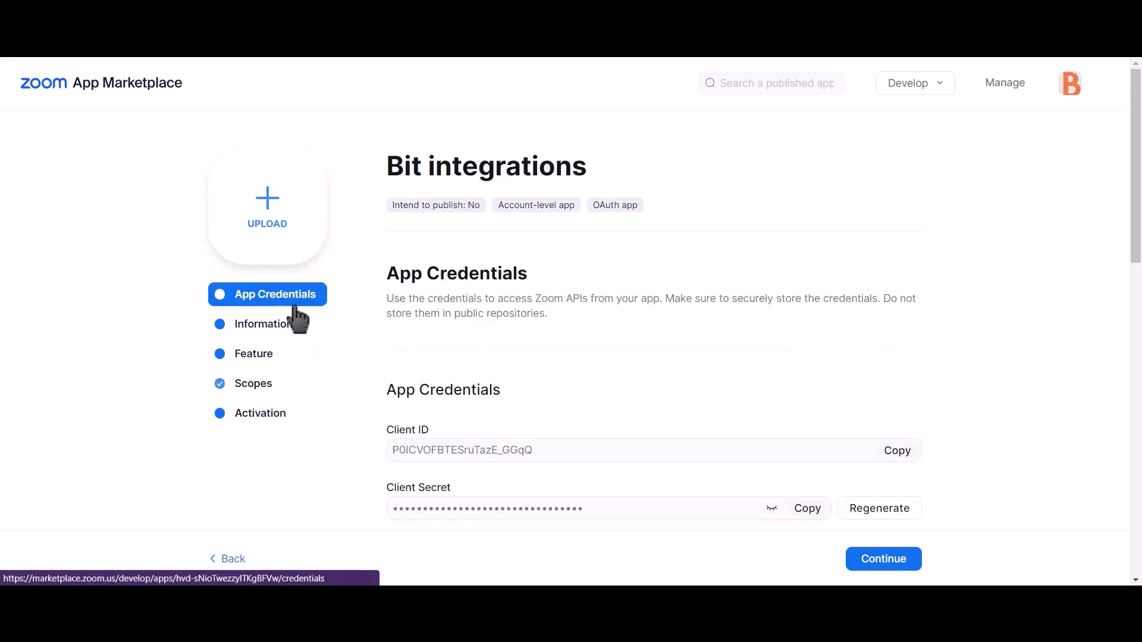
click(896, 452)
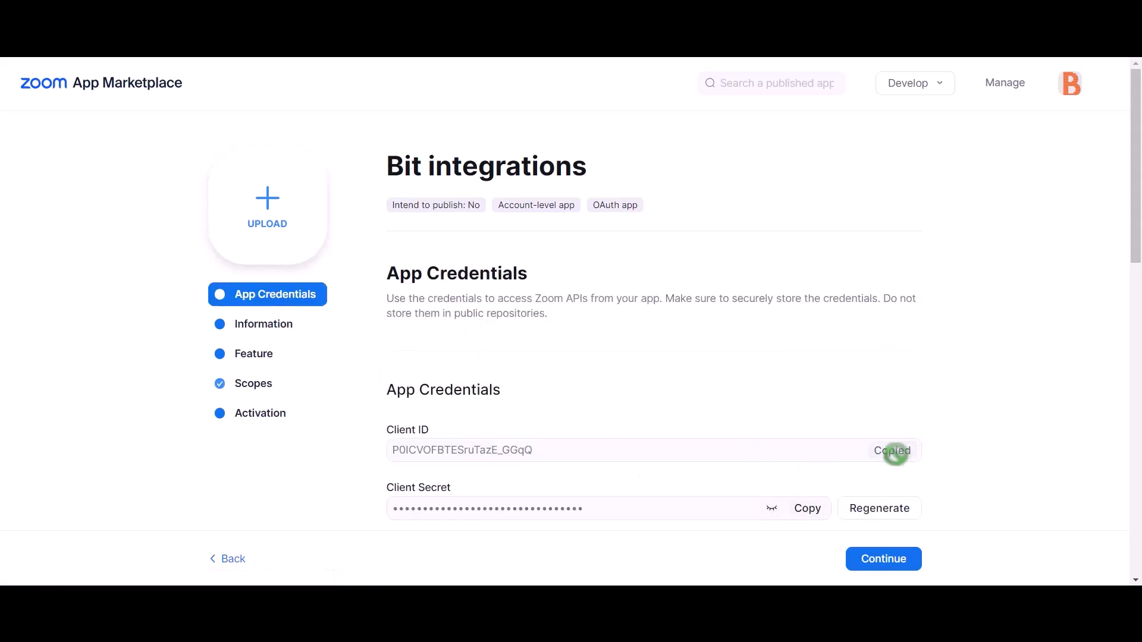
click(381, 11)
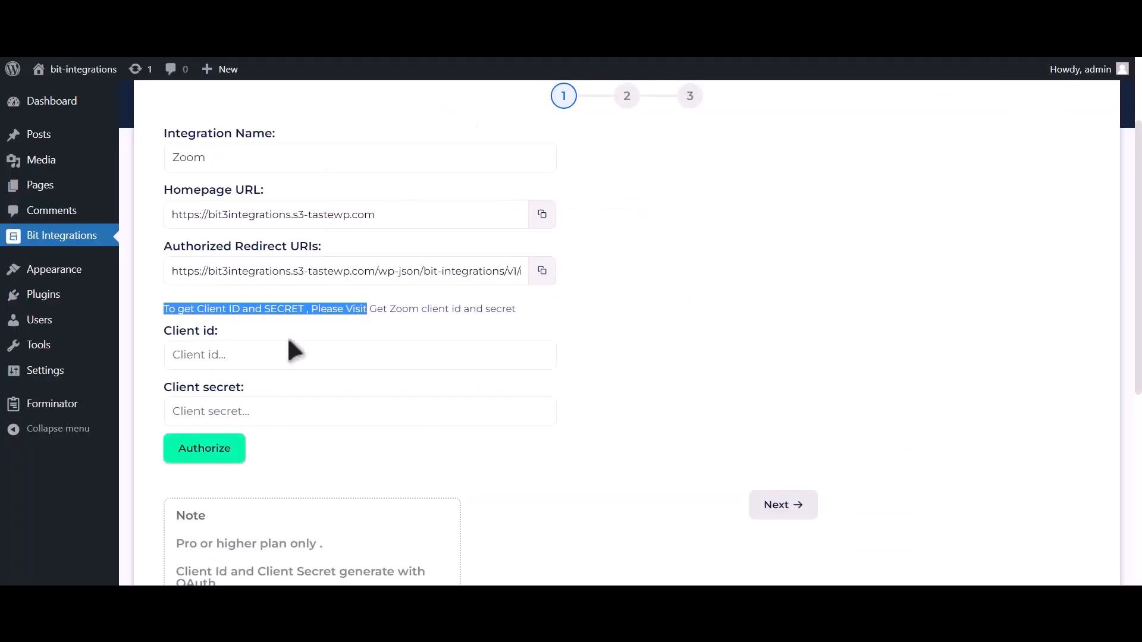
click(261, 365)
key(ctrl+v)
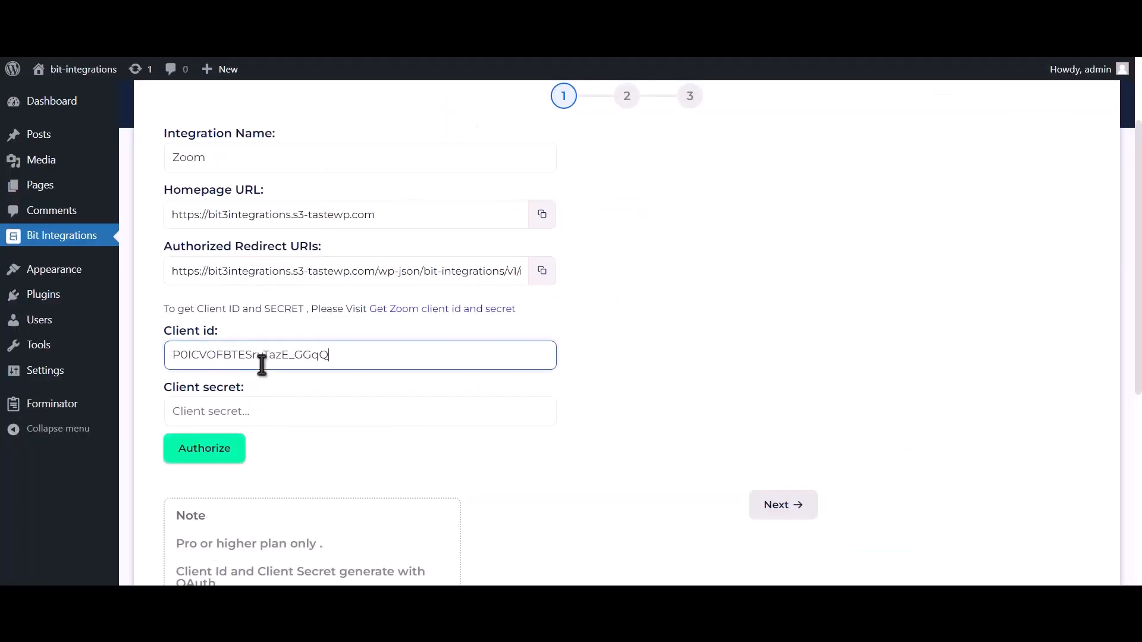
Copy the Zoom app's Client Secret and paste it into the integration's Client secret field
click(553, 24)
drag(385, 486, 454, 489)
click(810, 510)
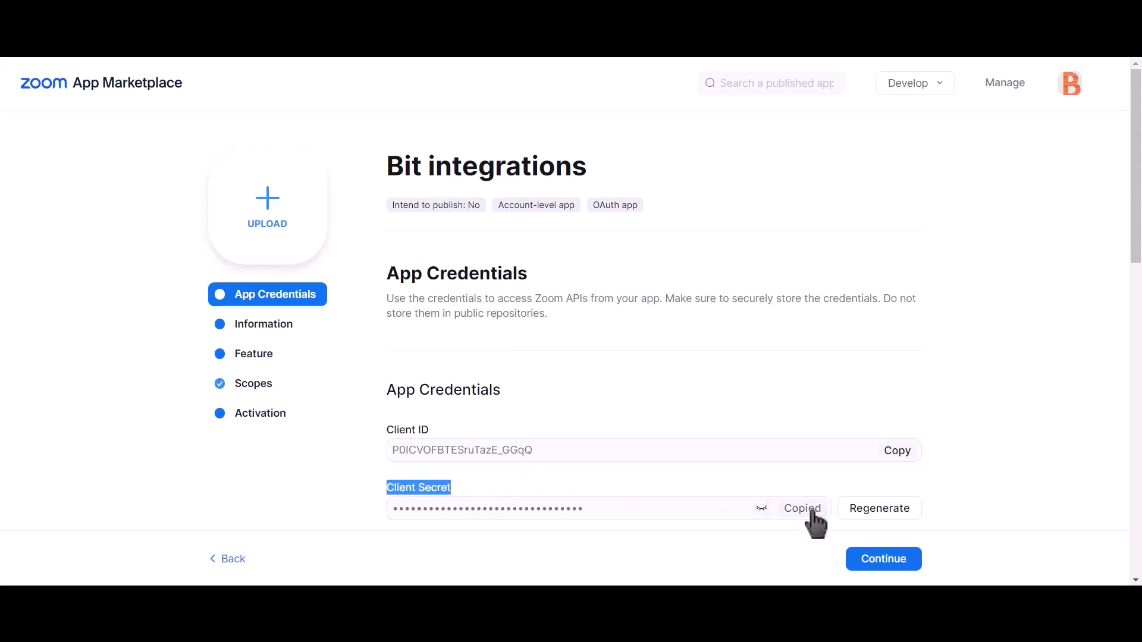
click(395, 26)
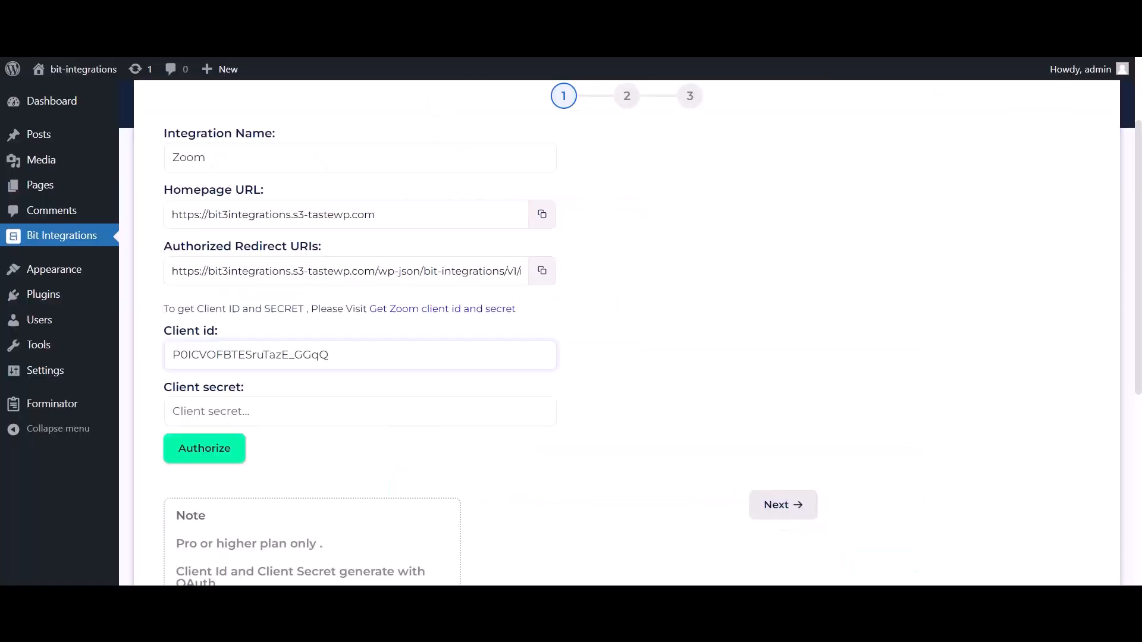
click(291, 411)
key(ctrl+v)
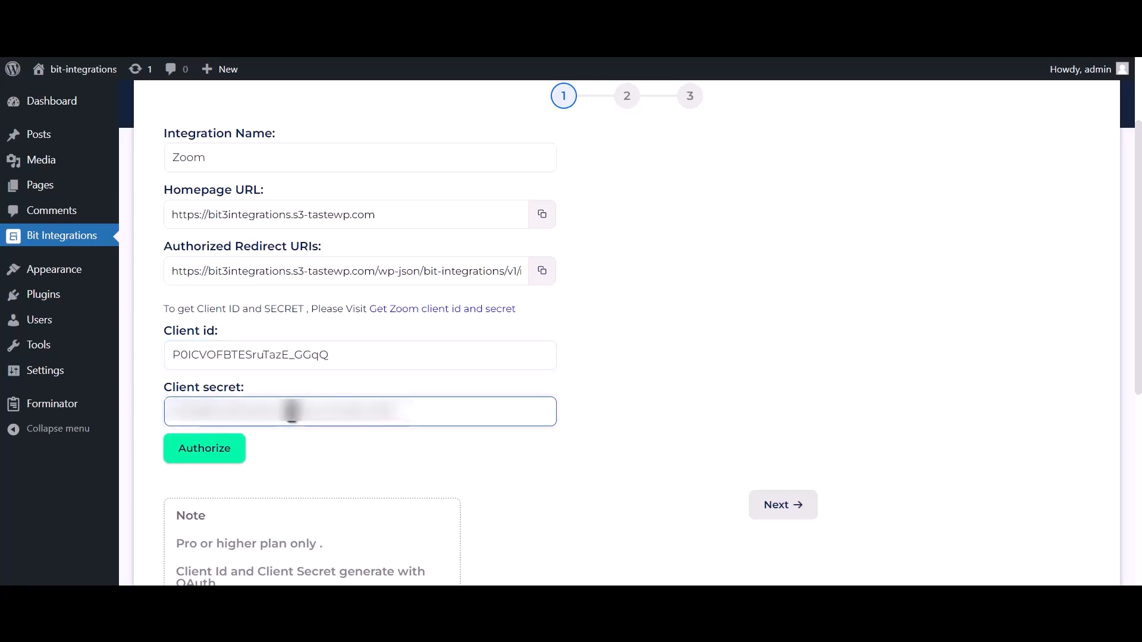
Copy the integration's authorized redirect URI and paste it into the app's Redirect URL for OAuth and Add Allow List fields
click(542, 271)
click(595, 27)
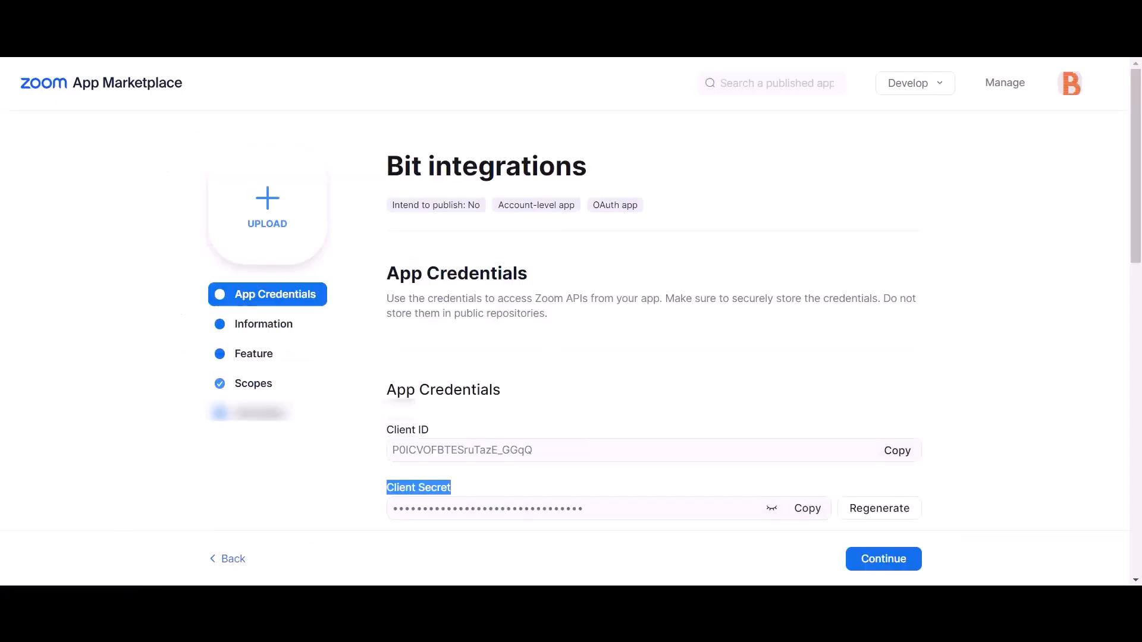
scroll(615, 275, down, 2)
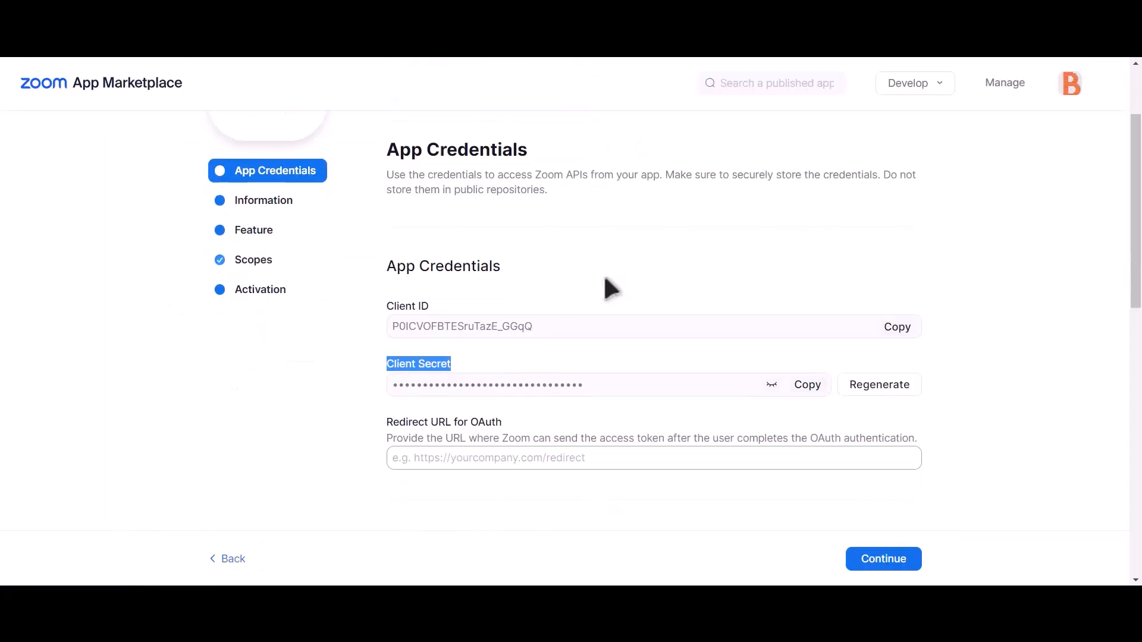
click(457, 454)
key(ctrl+v)
scroll(516, 452, down, 5)
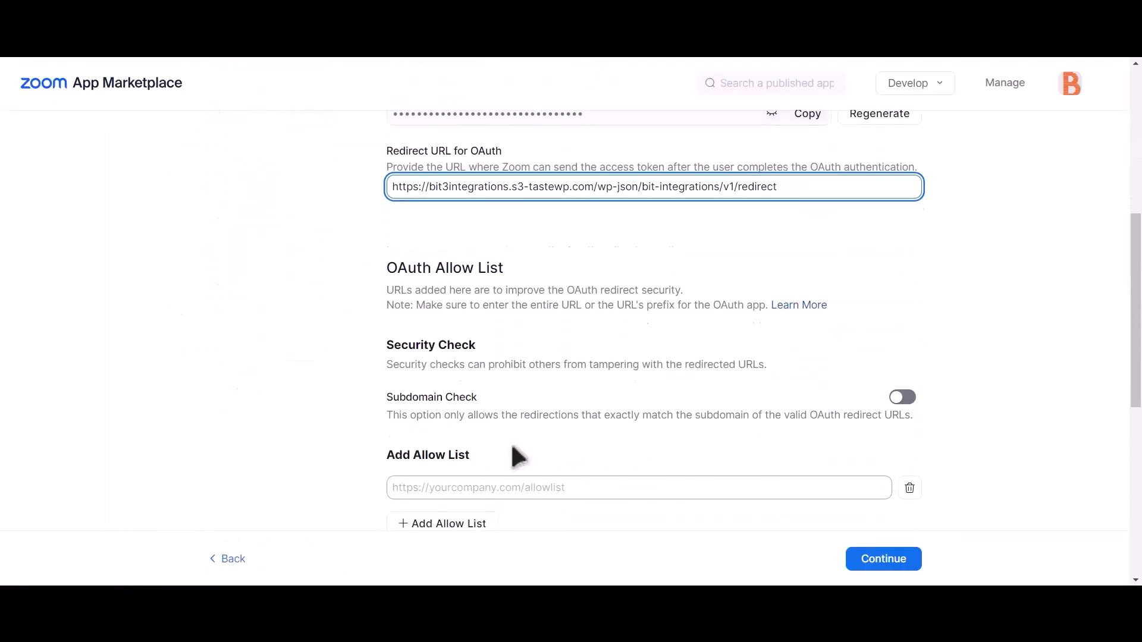
click(510, 388)
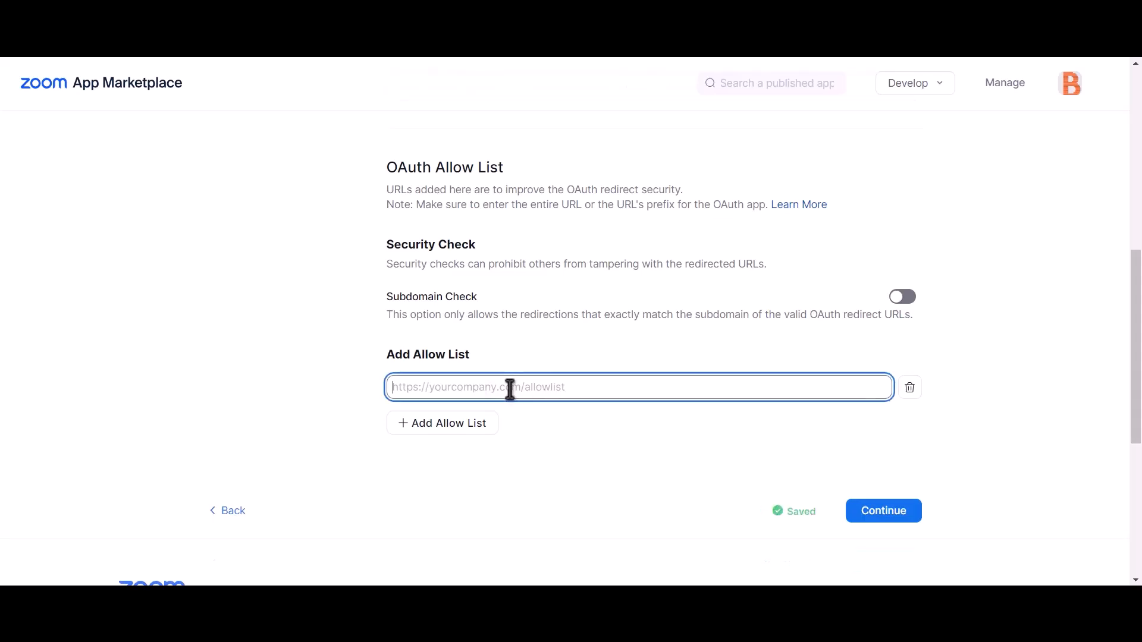
key(ctrl+v)
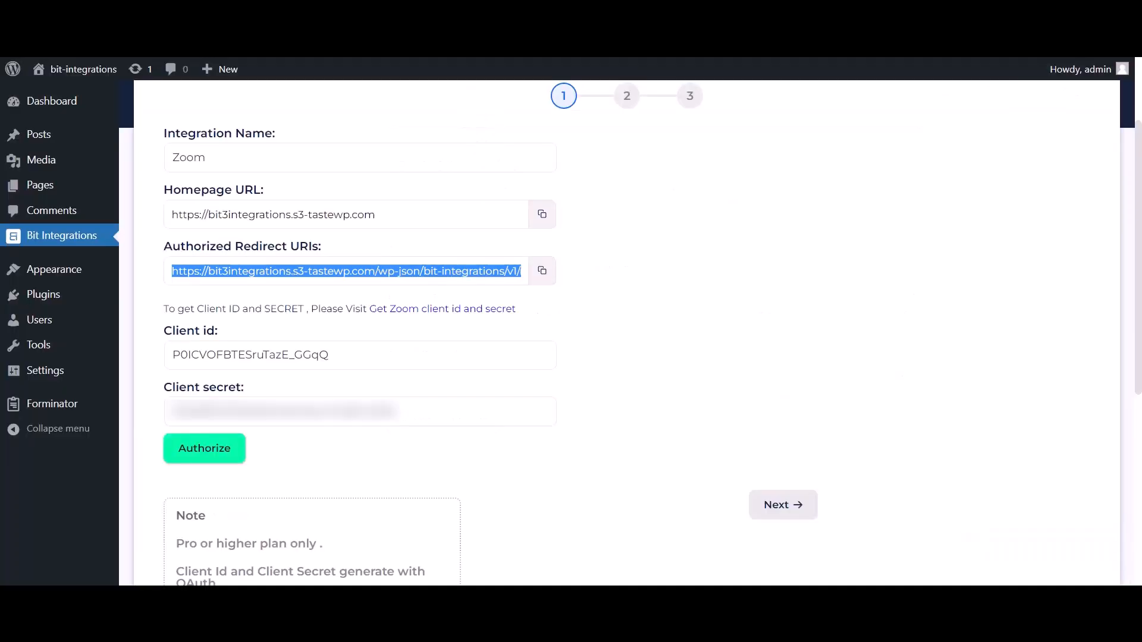
Authorize the integration, allow the Bit integrations app access to the Zoom account, and continue to the next step
click(225, 461)
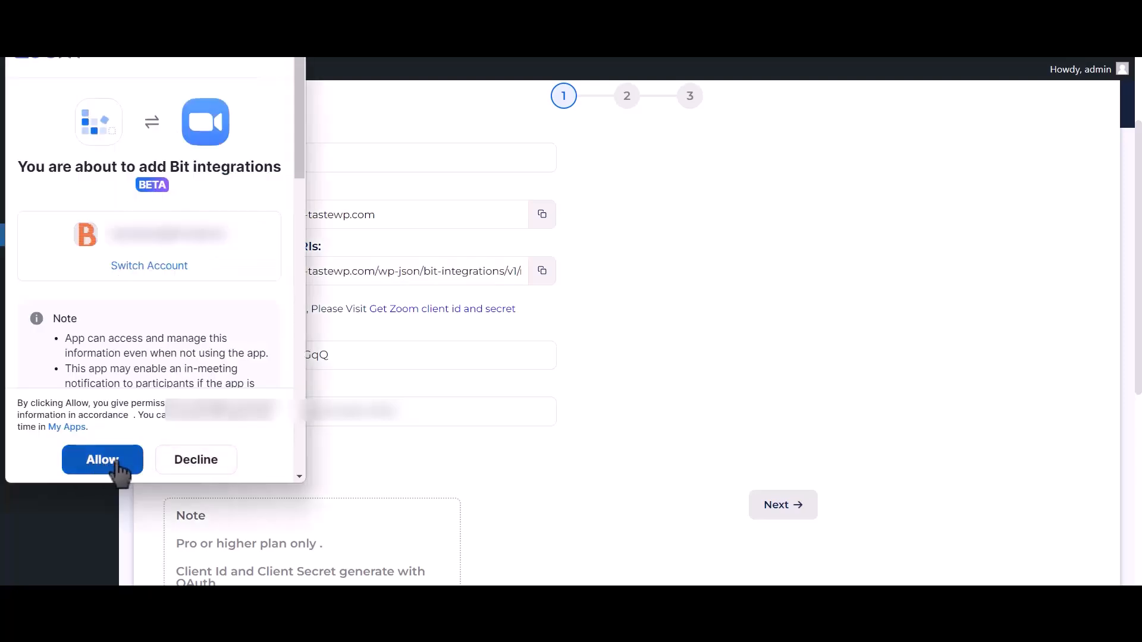
click(118, 467)
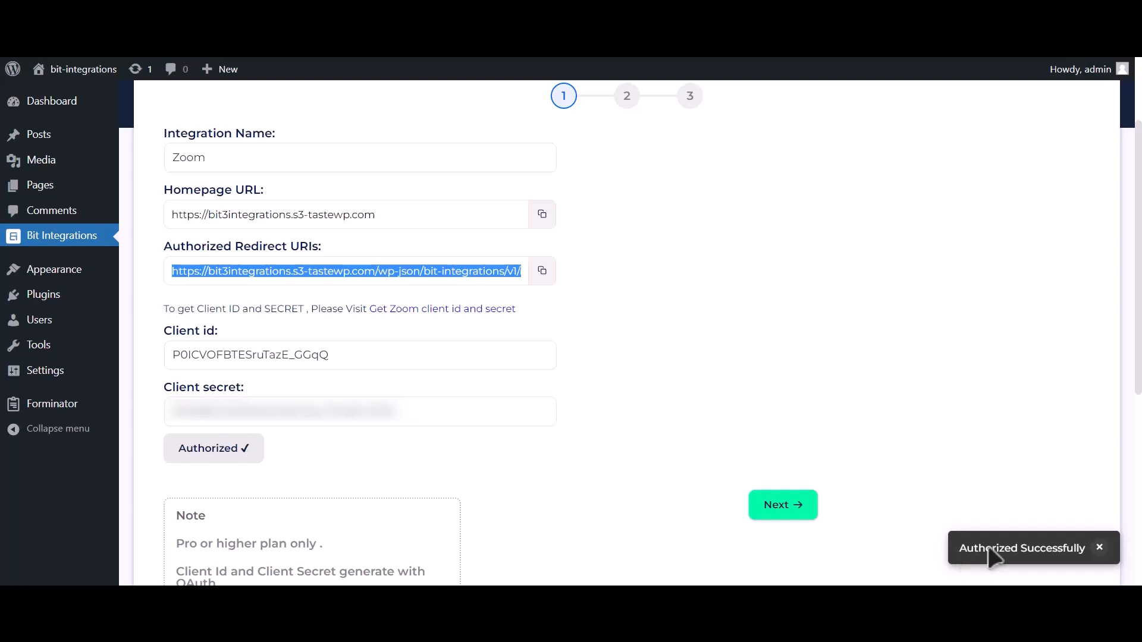
click(803, 515)
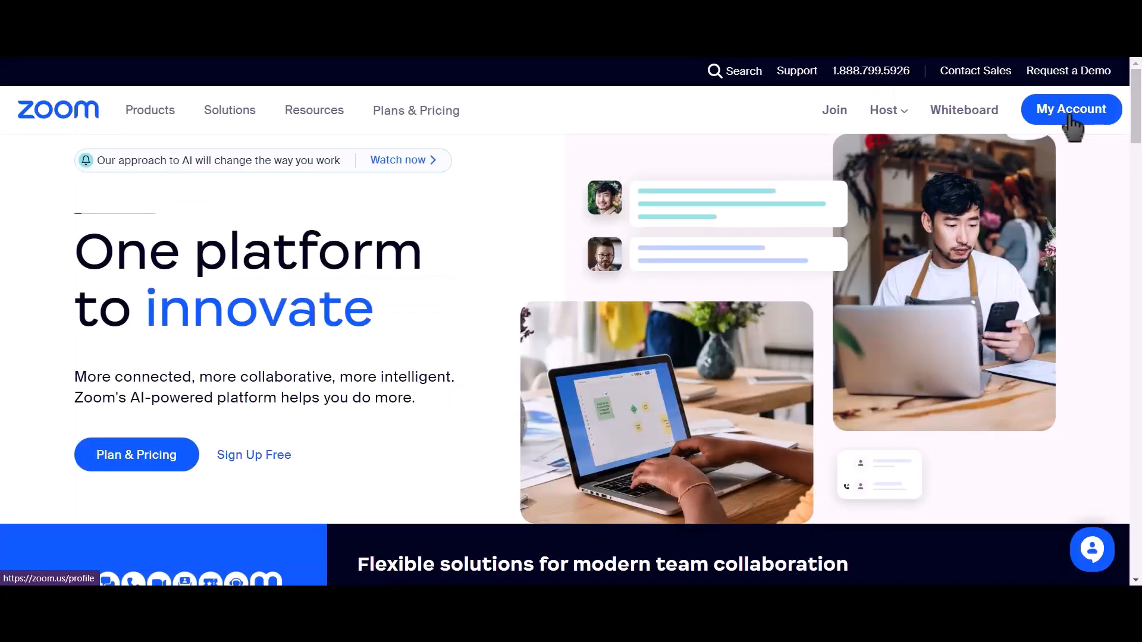
Start scheduling a new Zoom meeting with the topic Bit Integrations
click(1070, 113)
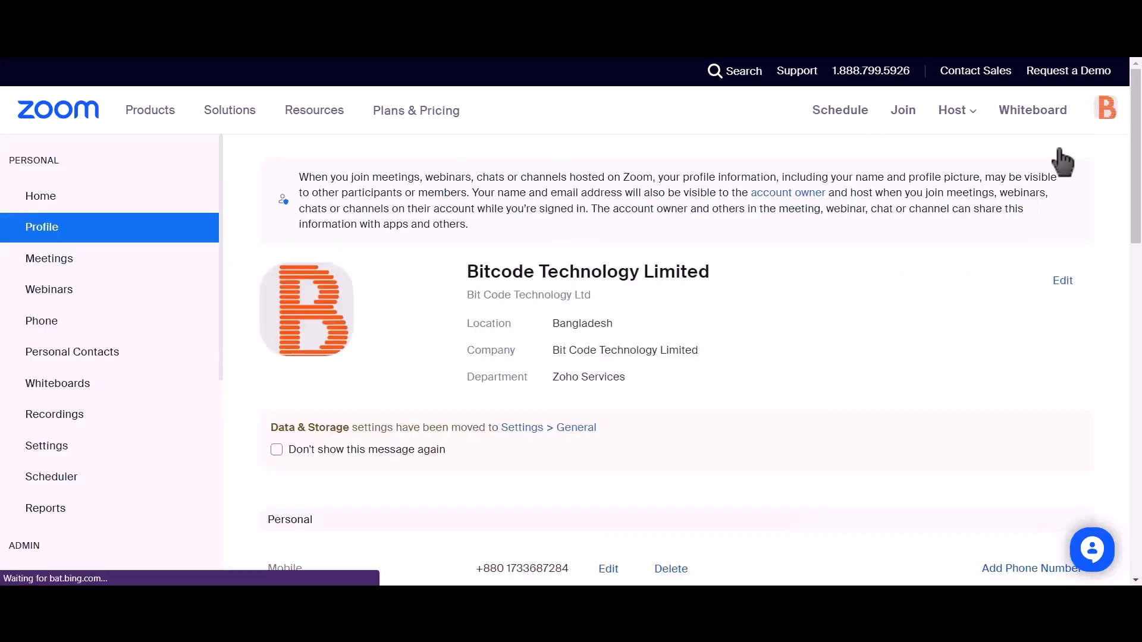
click(94, 271)
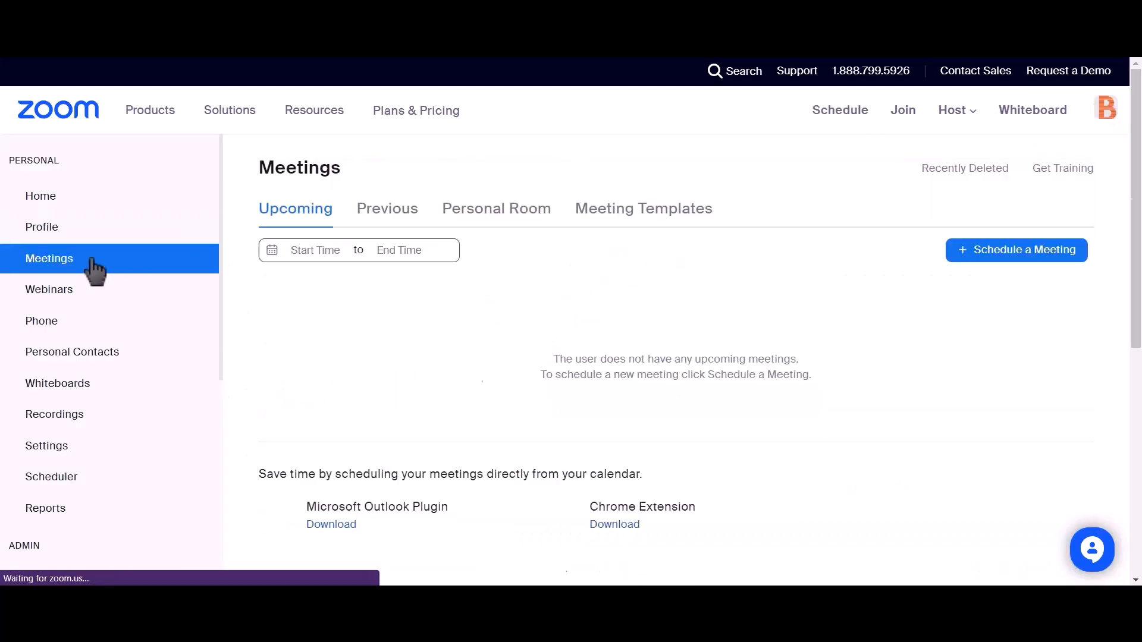
click(1034, 263)
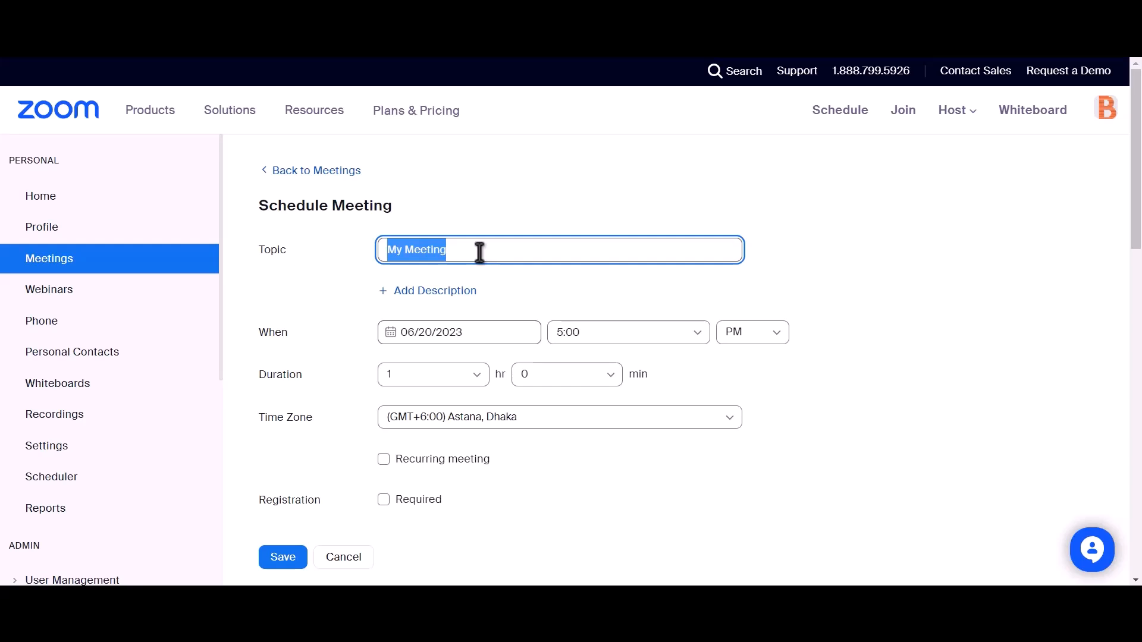
text(Bit Inte)
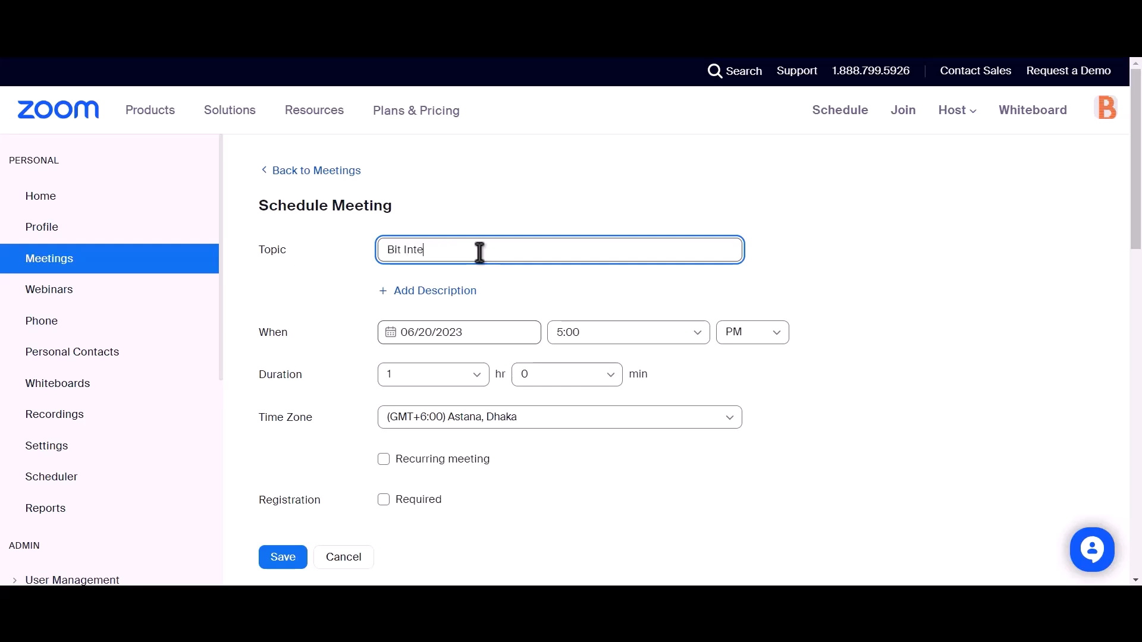
text(grations)
Require registration for the meeting and save it
scroll(480, 253, down, 2)
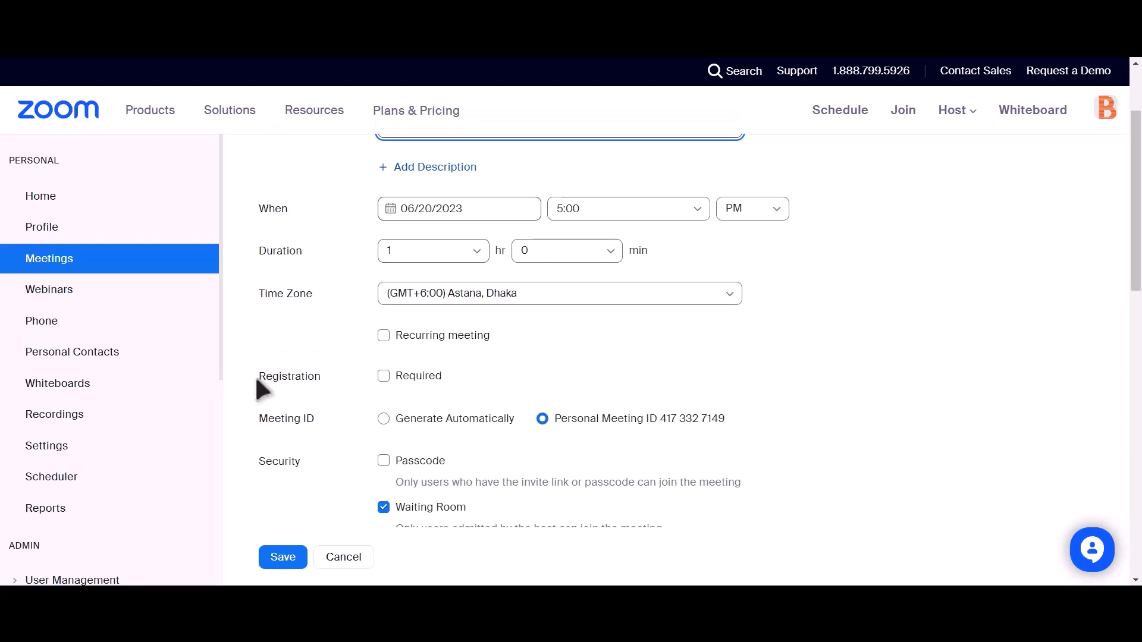
drag(256, 380, 322, 383)
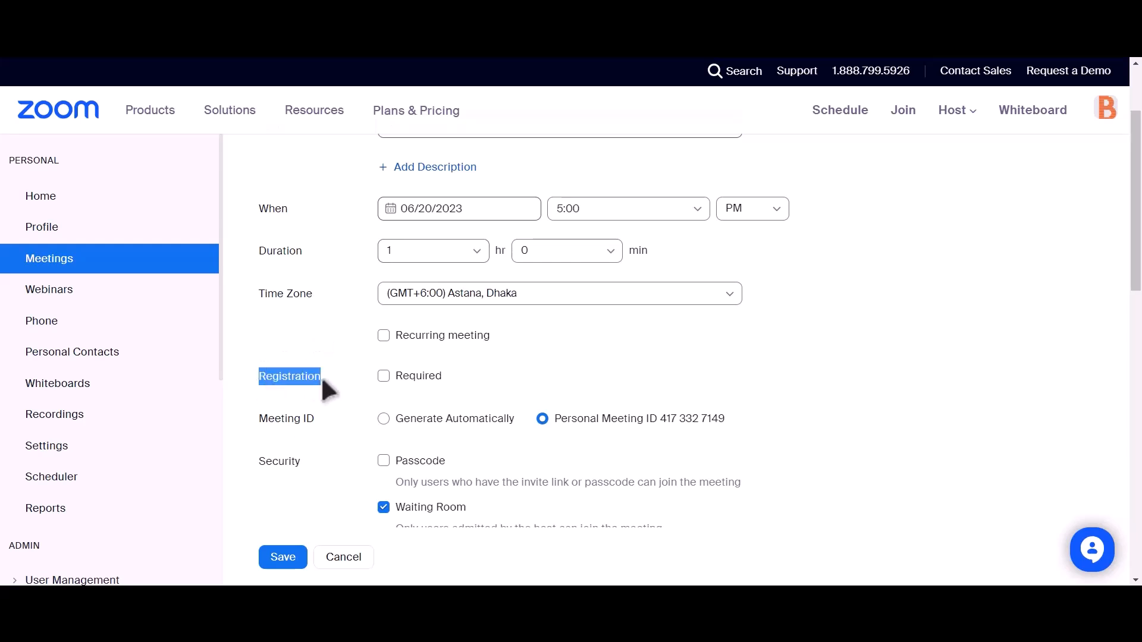
click(384, 376)
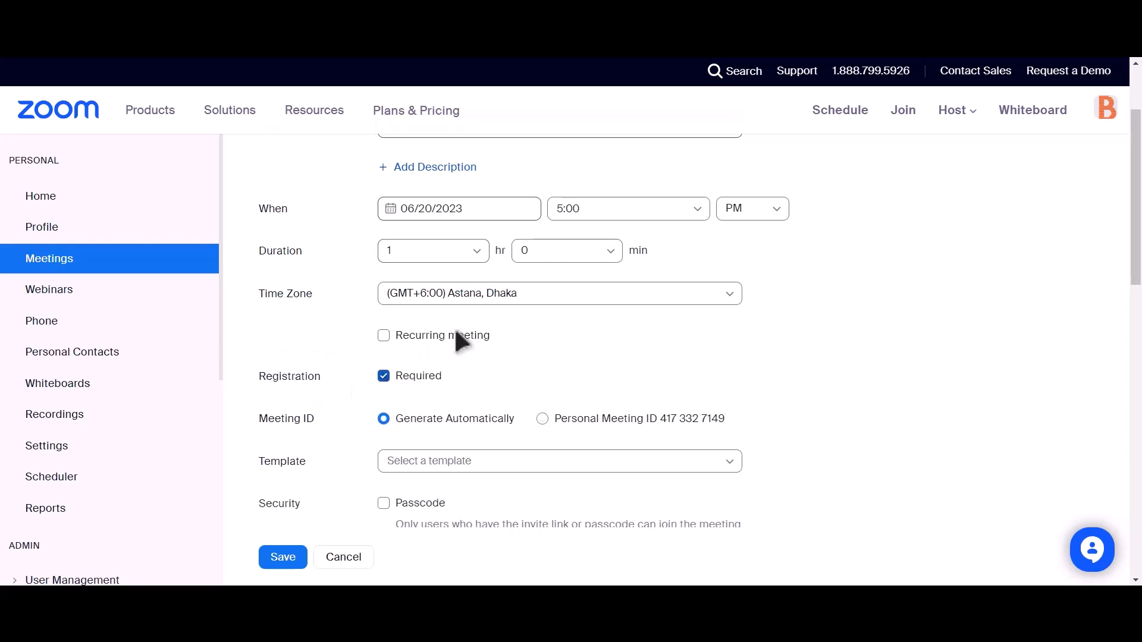
scroll(433, 357, down, 4)
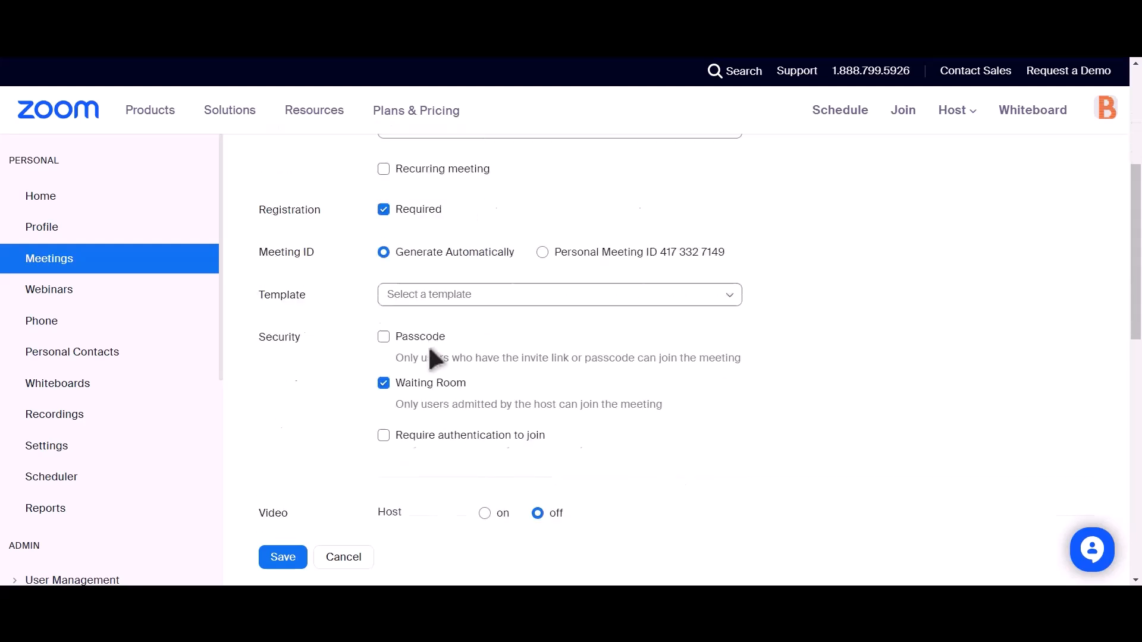
click(280, 557)
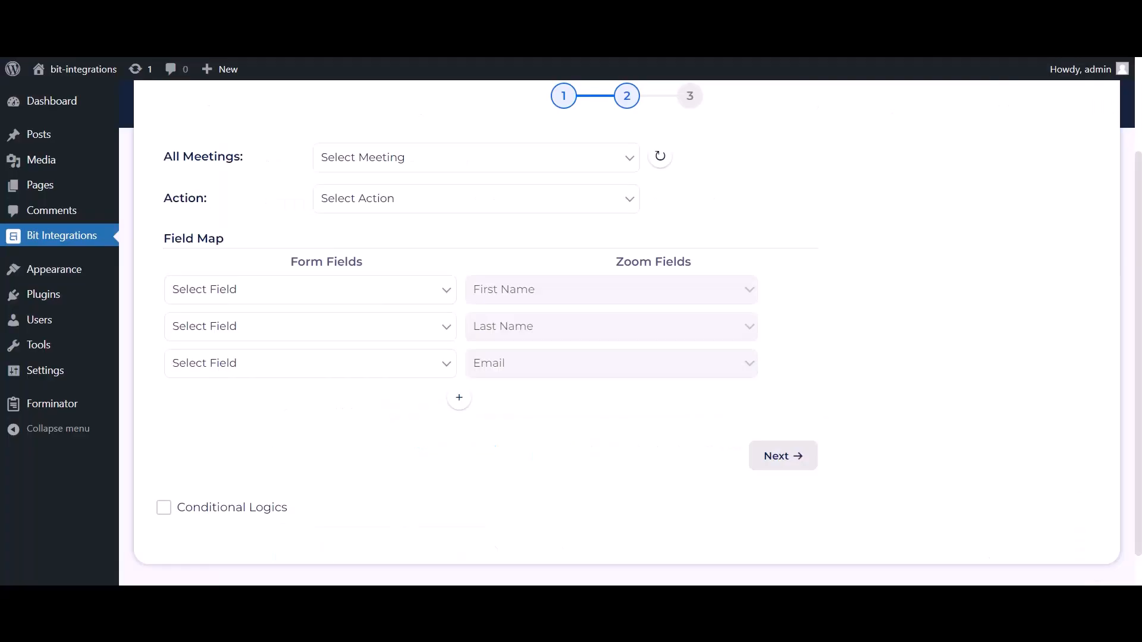
Refresh the meetings list, choose the Bit Integrations meeting, and set the action to Create User
click(669, 161)
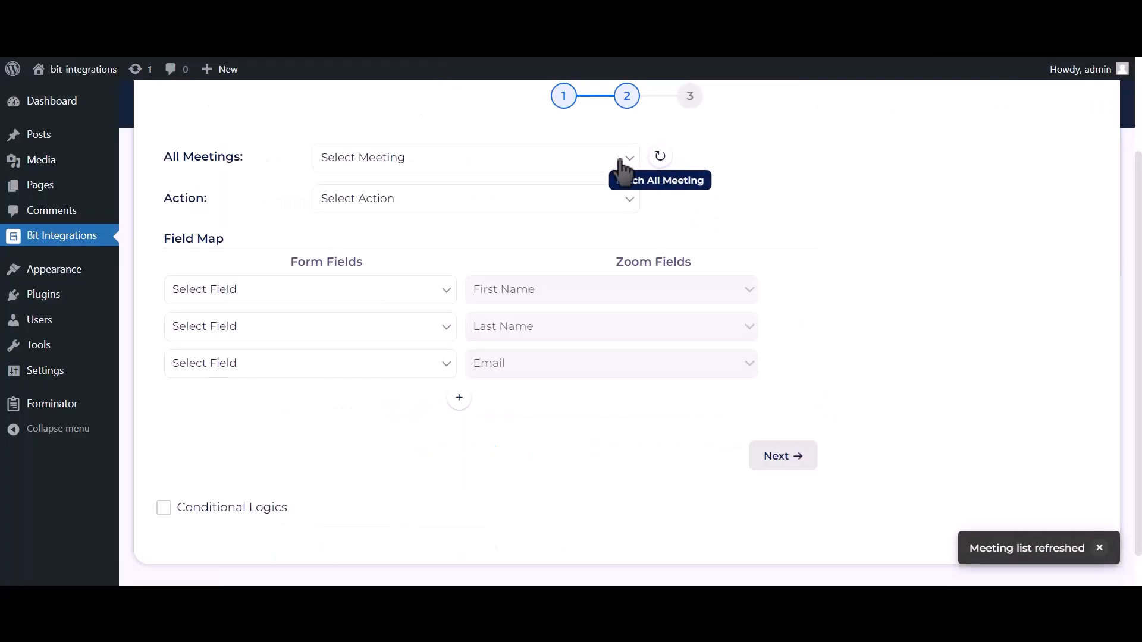
click(594, 168)
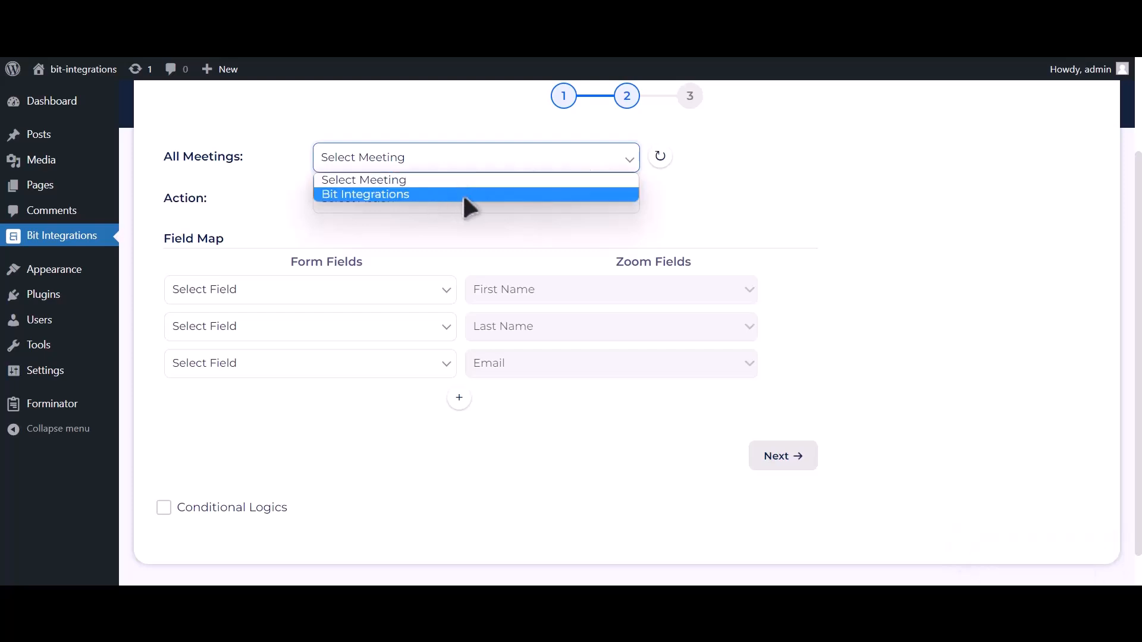
click(467, 196)
click(467, 201)
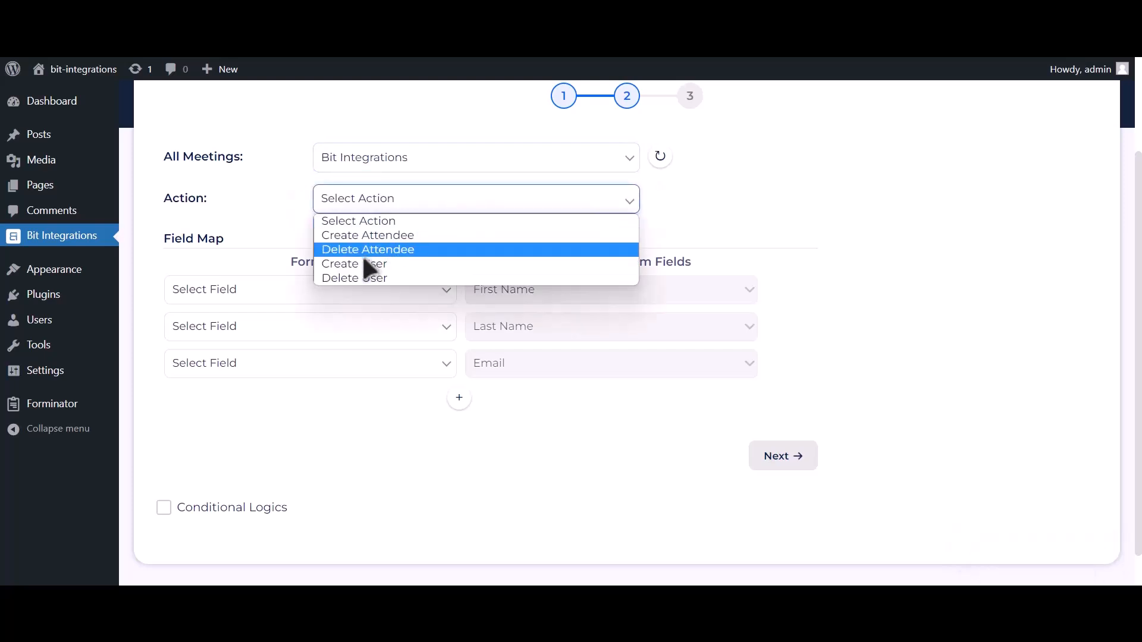
click(387, 263)
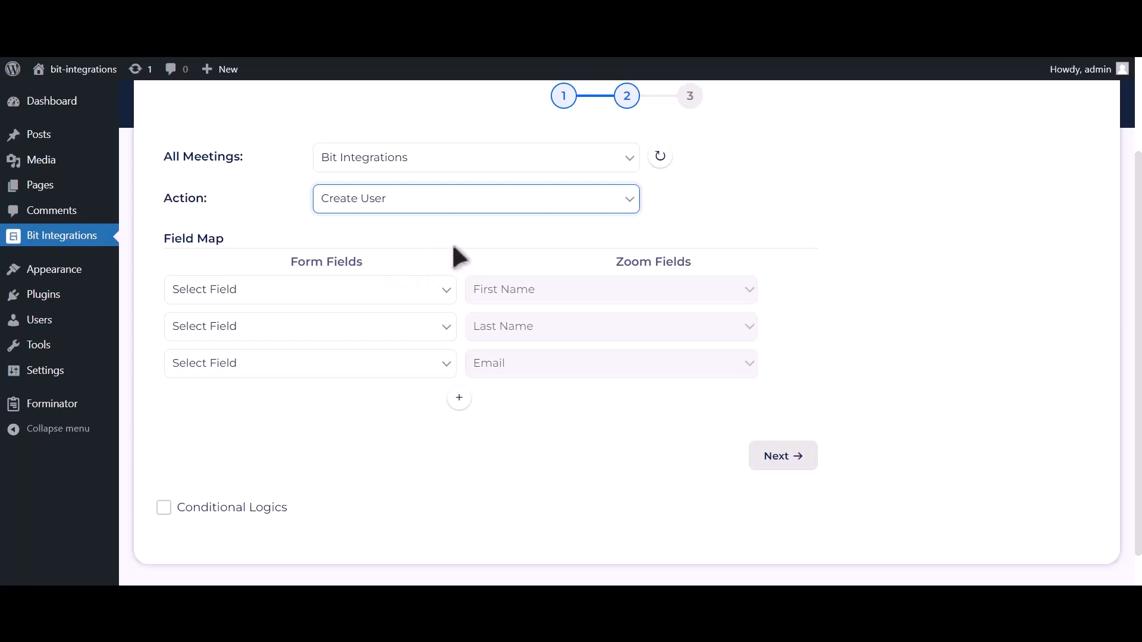
Map First Name-1, Last Name-1 and Email Address-1 to the Zoom First Name, Last Name and Email fields
click(403, 291)
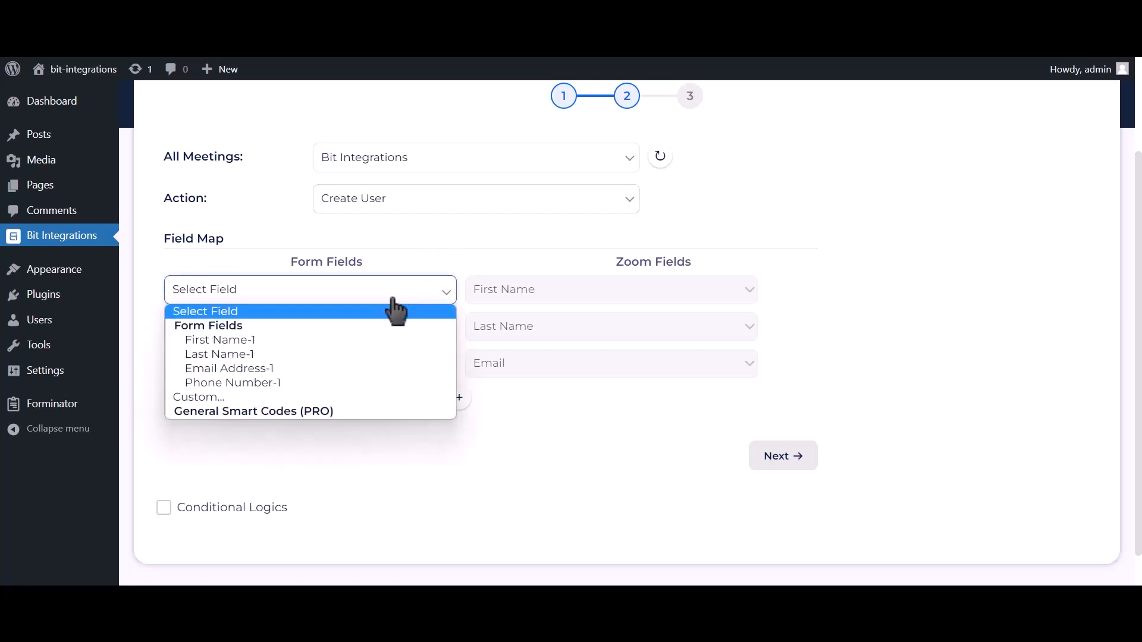
click(327, 340)
click(321, 329)
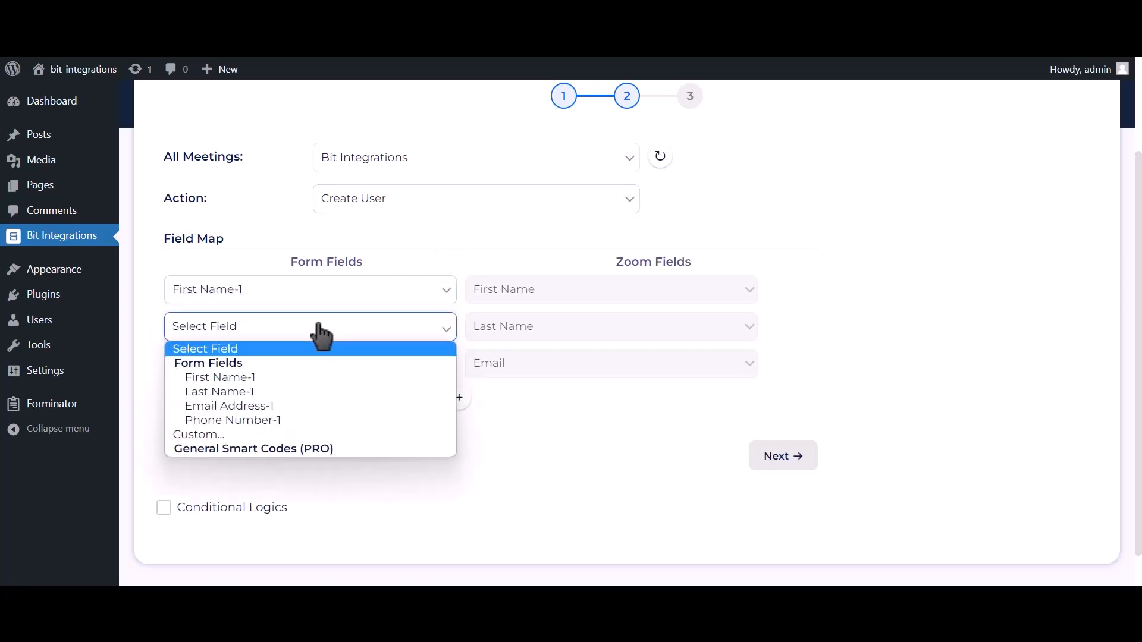
click(236, 390)
click(238, 375)
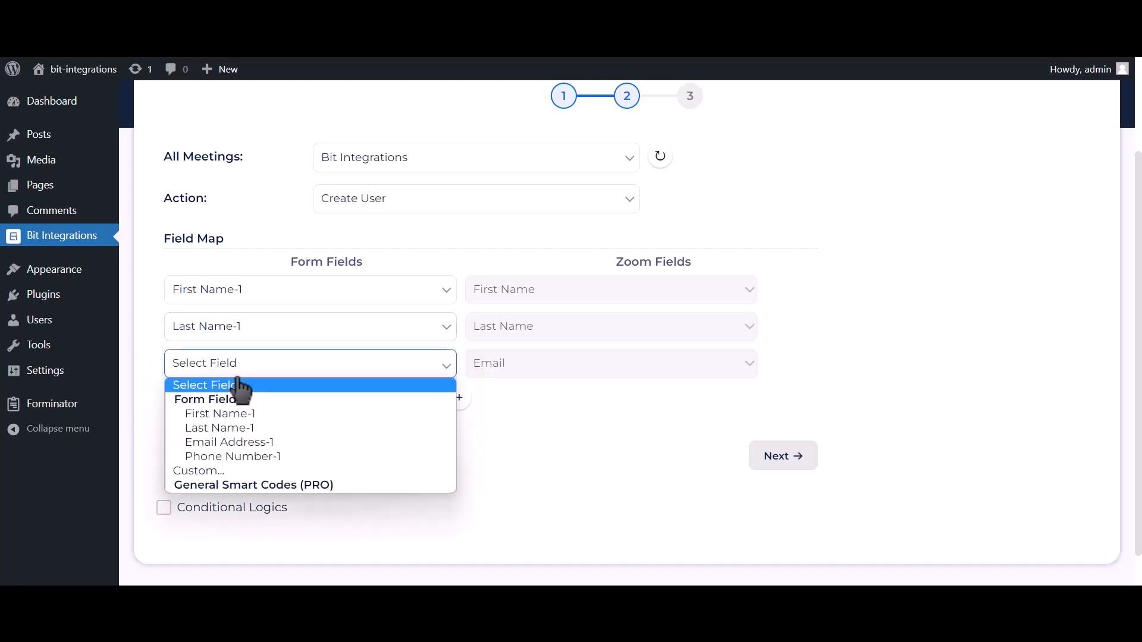
click(222, 447)
Add a field-map row mapping Phone Number-1 to the Zoom Phone field
click(460, 397)
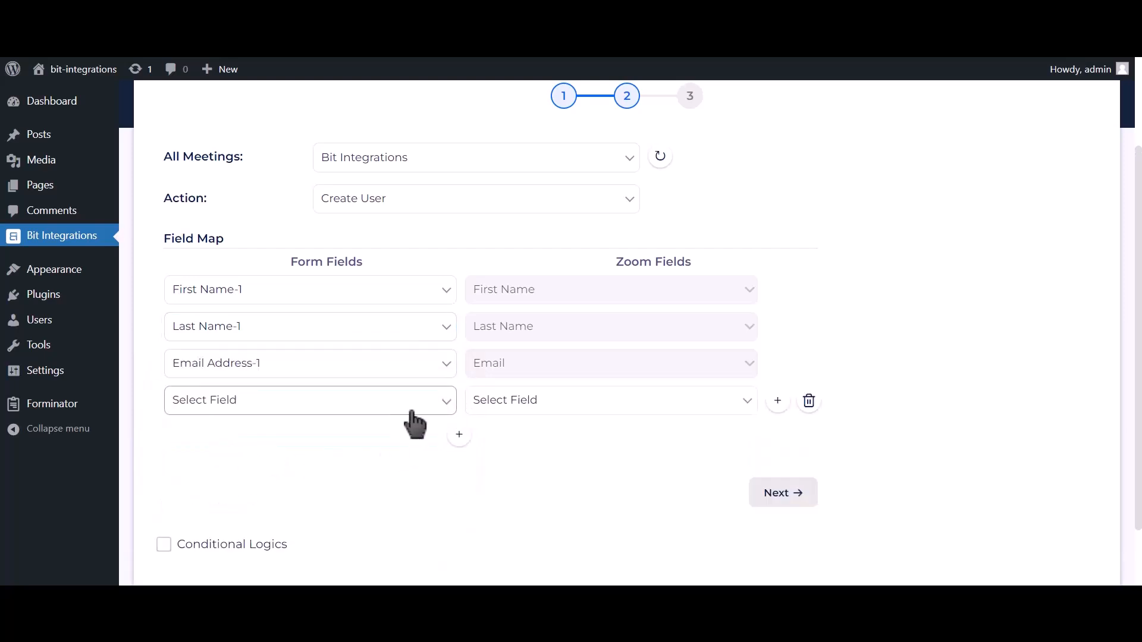
click(355, 408)
click(259, 493)
click(528, 401)
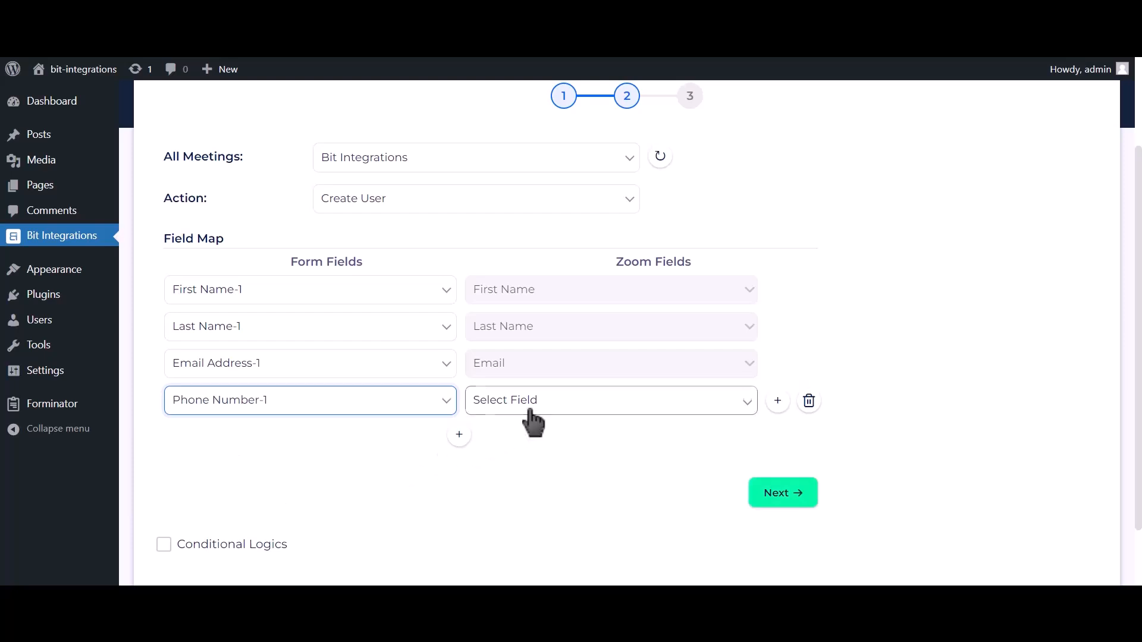
click(506, 462)
scroll(406, 441, down, 1)
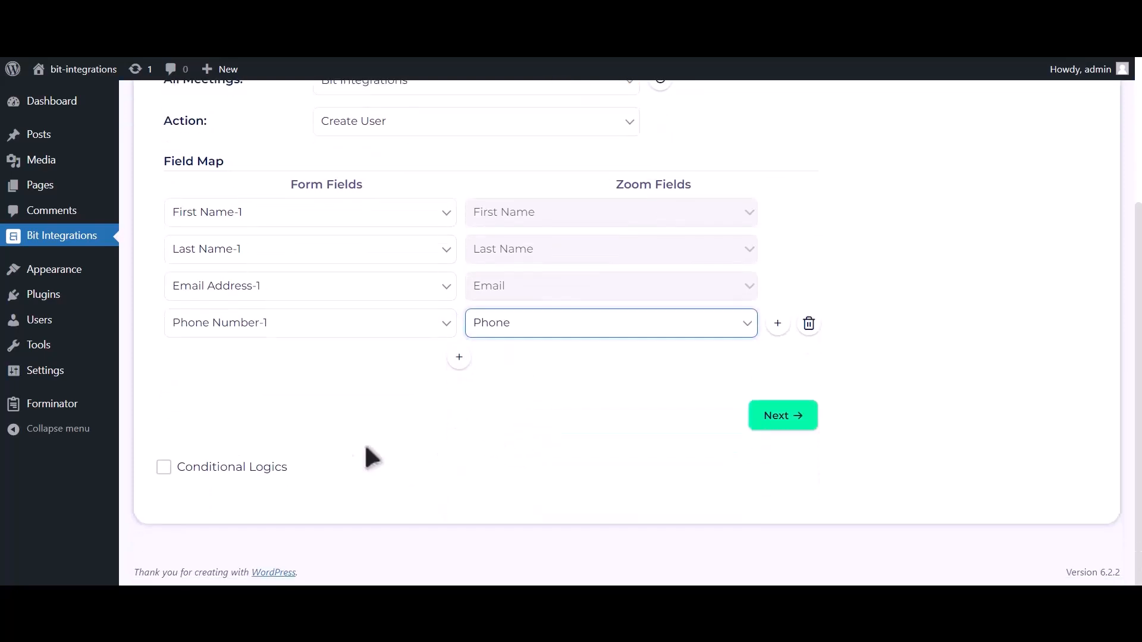
click(270, 473)
scroll(269, 475, down, 2)
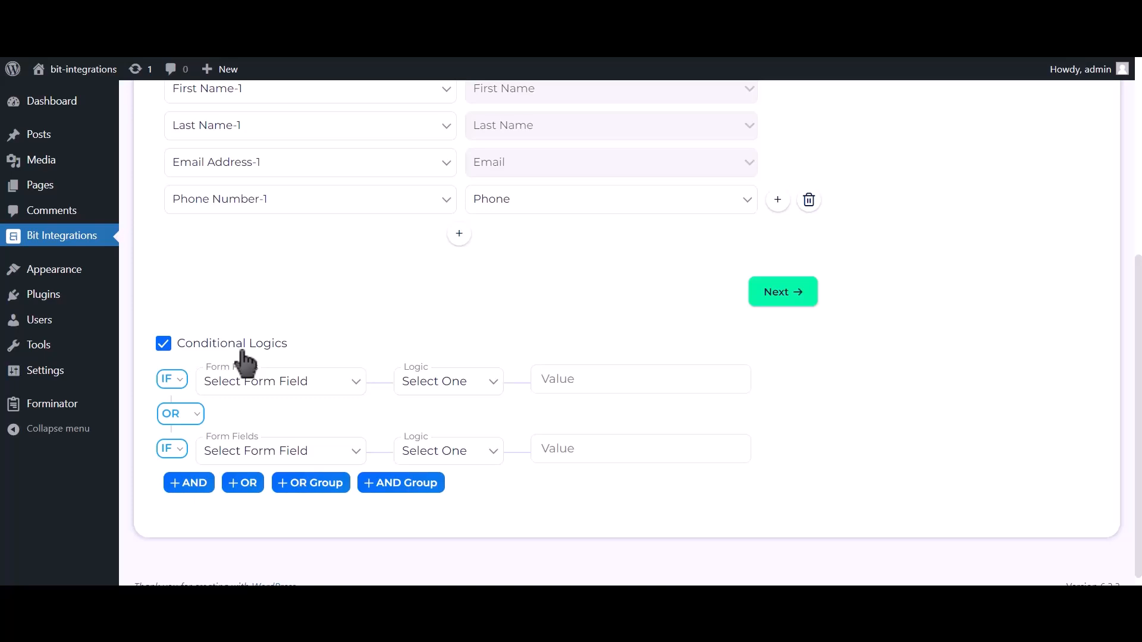
click(244, 351)
Proceed to the final step and finish and save the integration
click(777, 416)
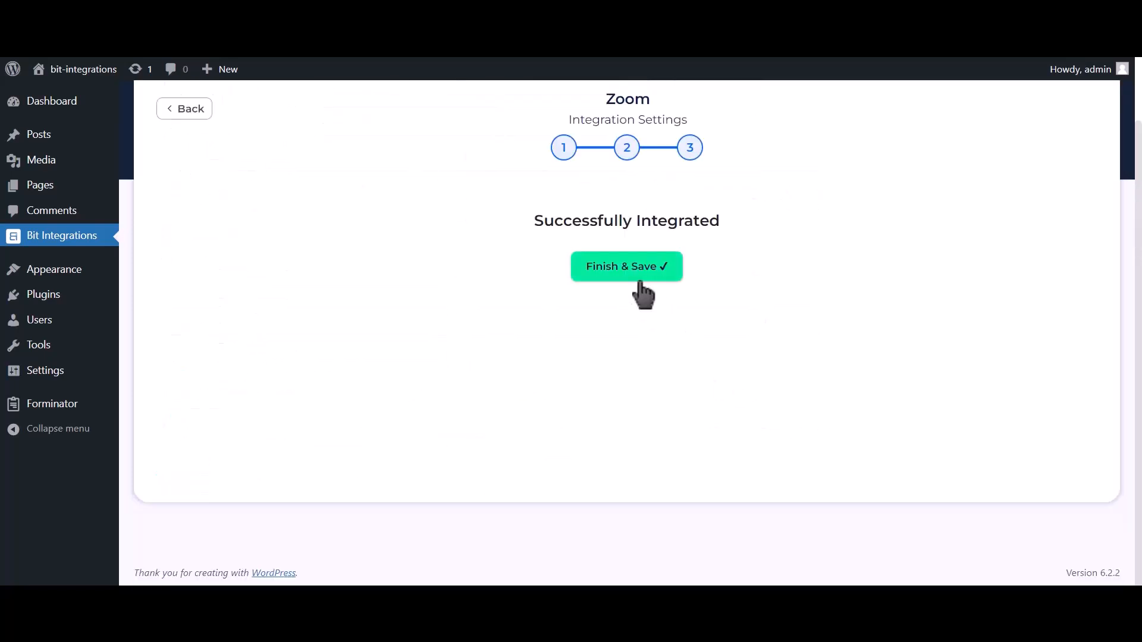
click(640, 279)
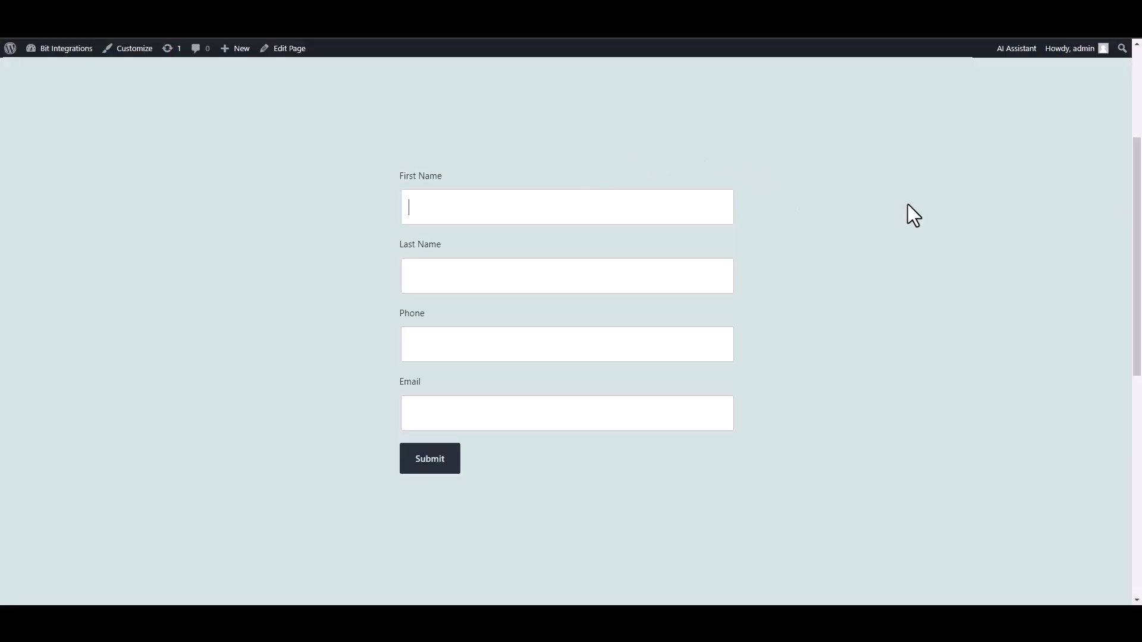
Fill in the form's first name as Bit, last name as Integrations, and enter a phone number
text(Bit)
click(651, 281)
text(Integrations)
click(640, 356)
text(444555666)
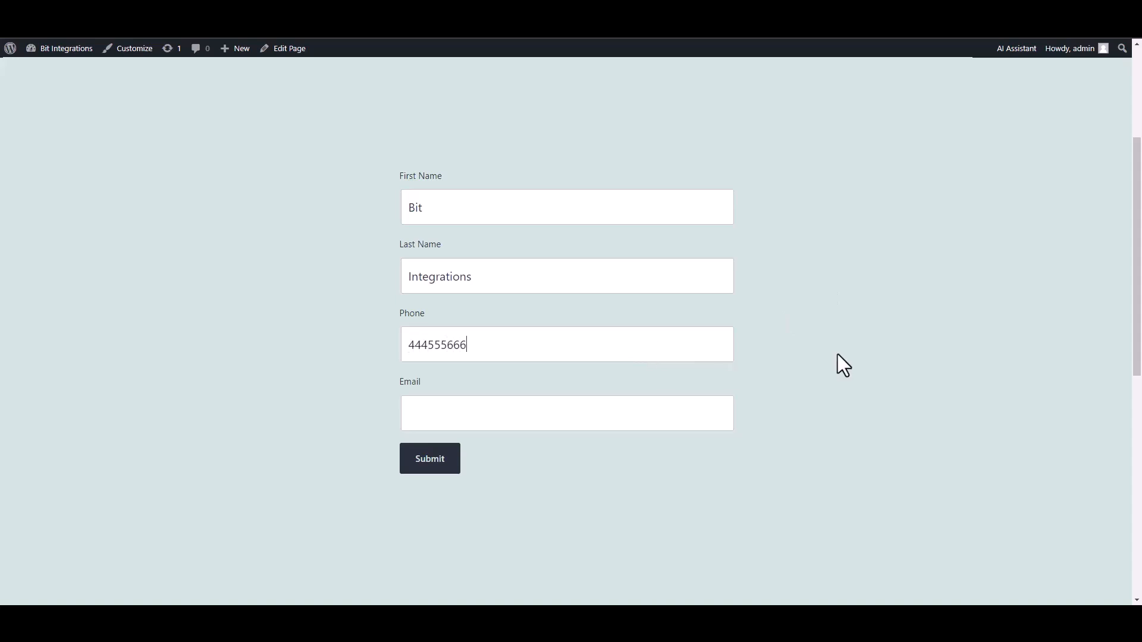
Fill in the contact's e-mail address and submit the form
click(683, 413)
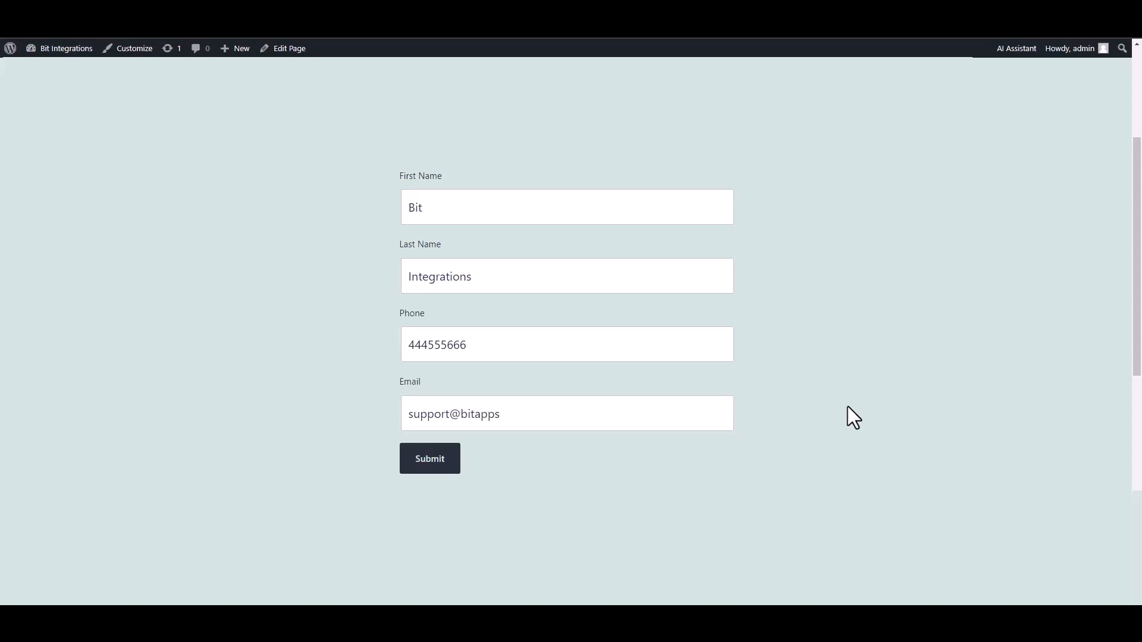
click(438, 475)
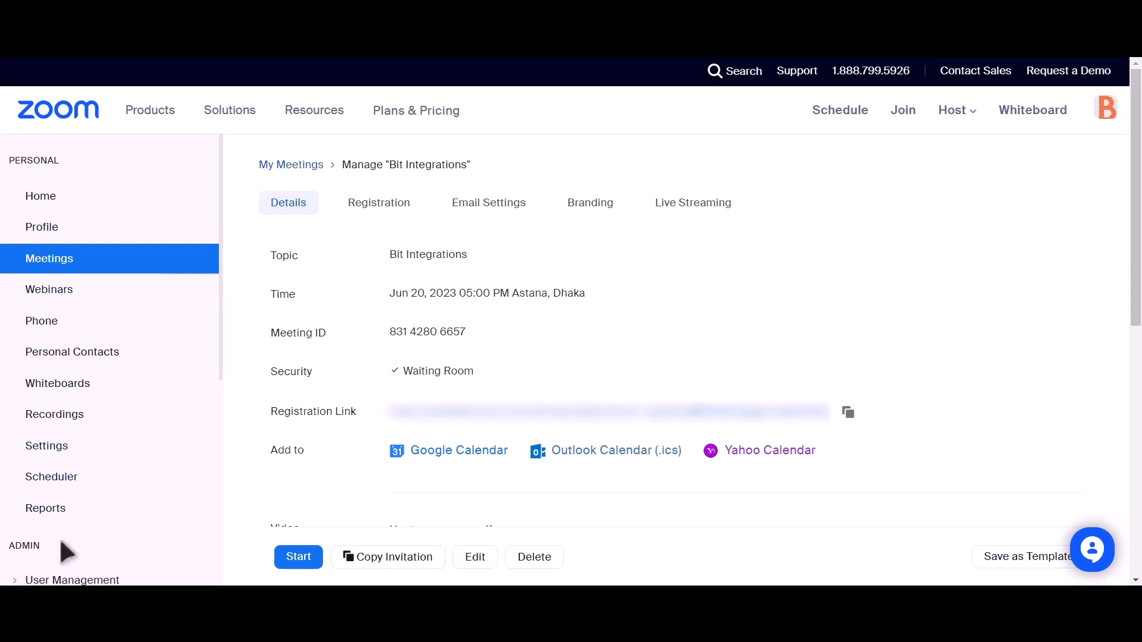
Open the pending users list under User Management in Zoom and check the newly created user entry
scroll(148, 377, down, 2)
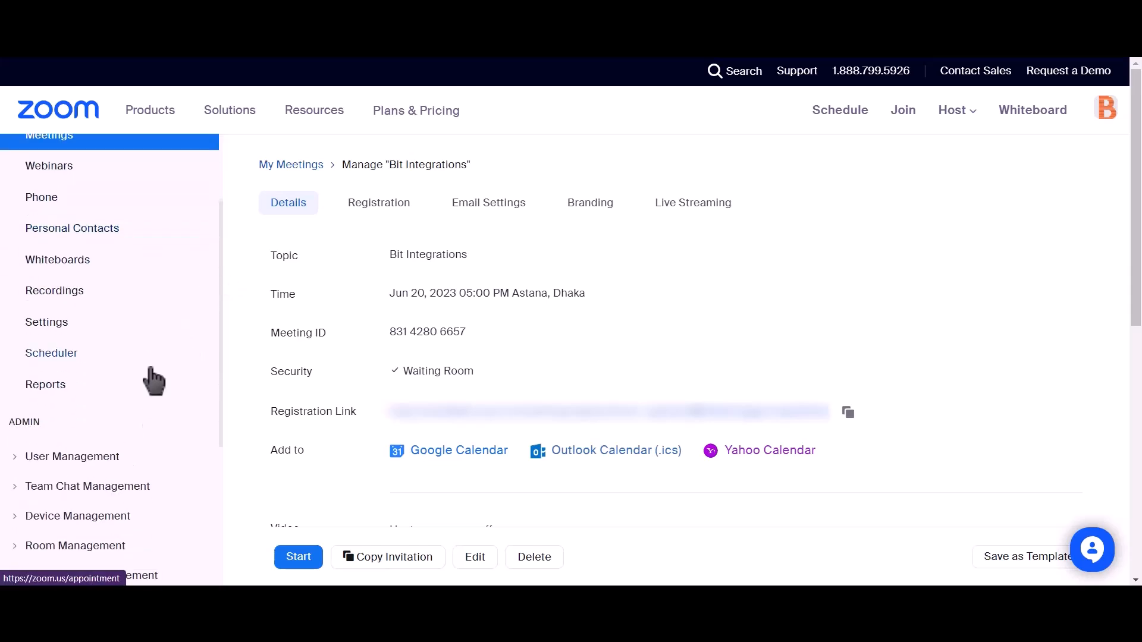
click(18, 458)
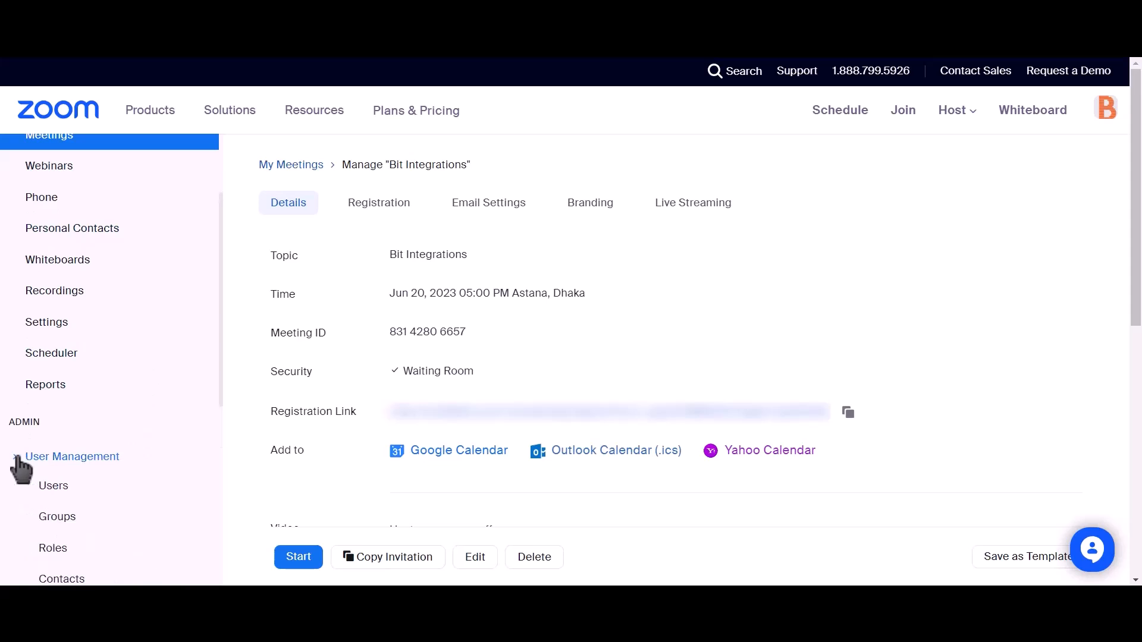
click(48, 488)
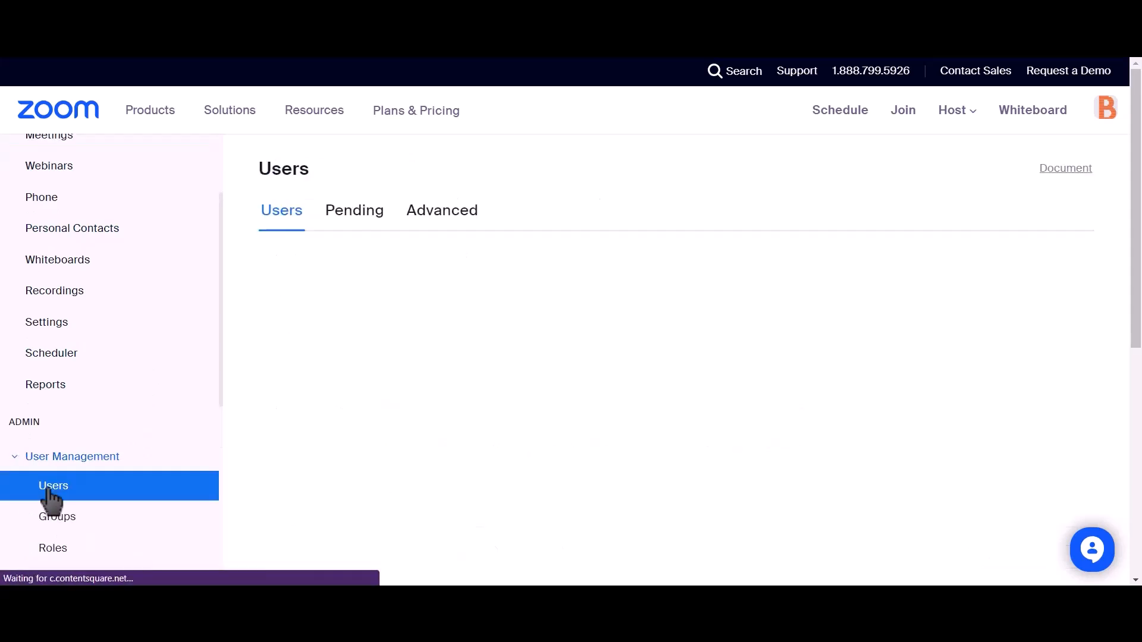
click(344, 221)
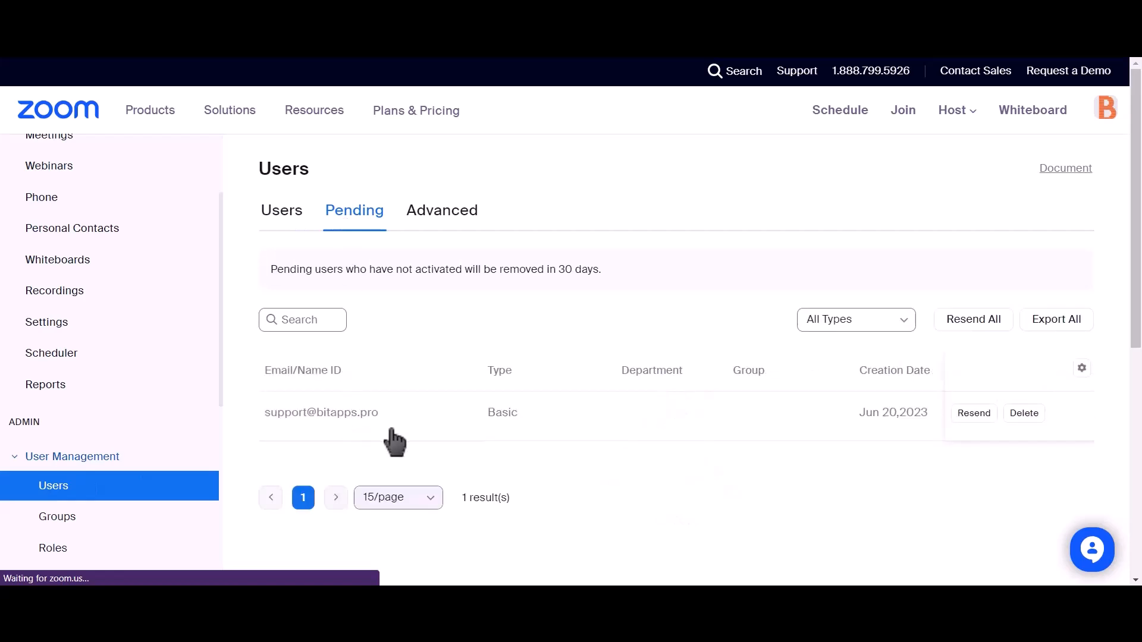
drag(401, 416, 280, 426)
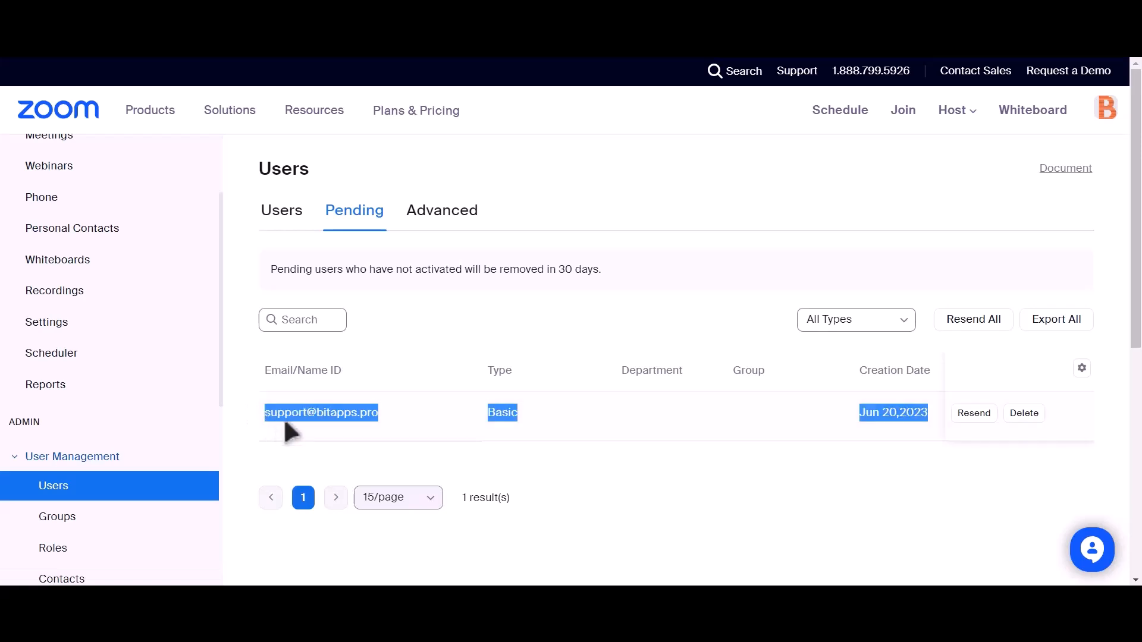
click(541, 454)
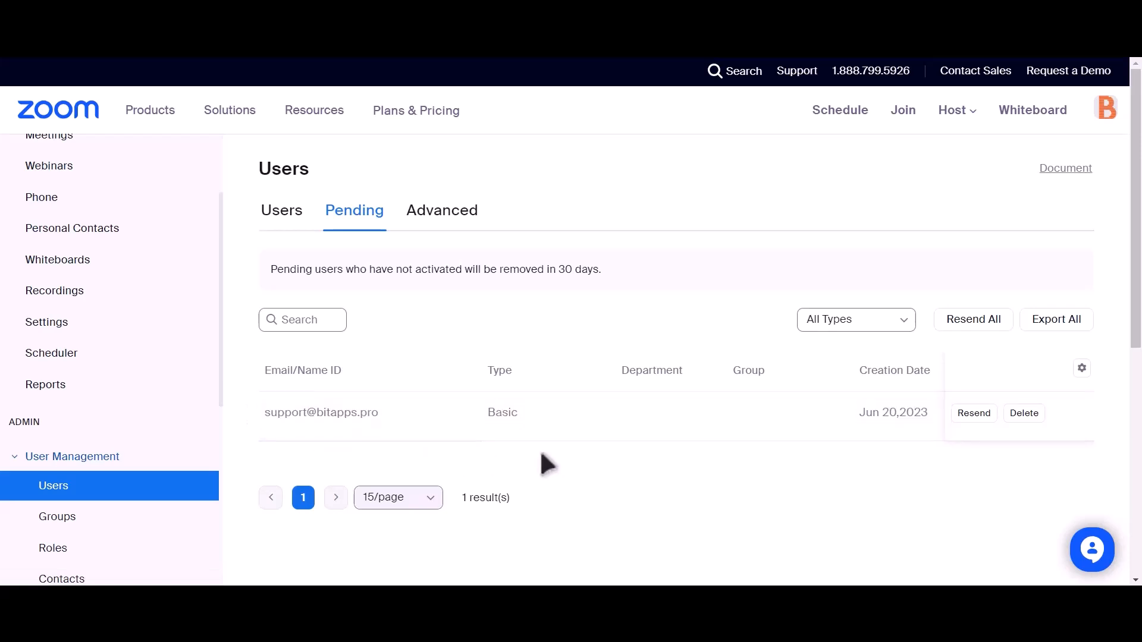